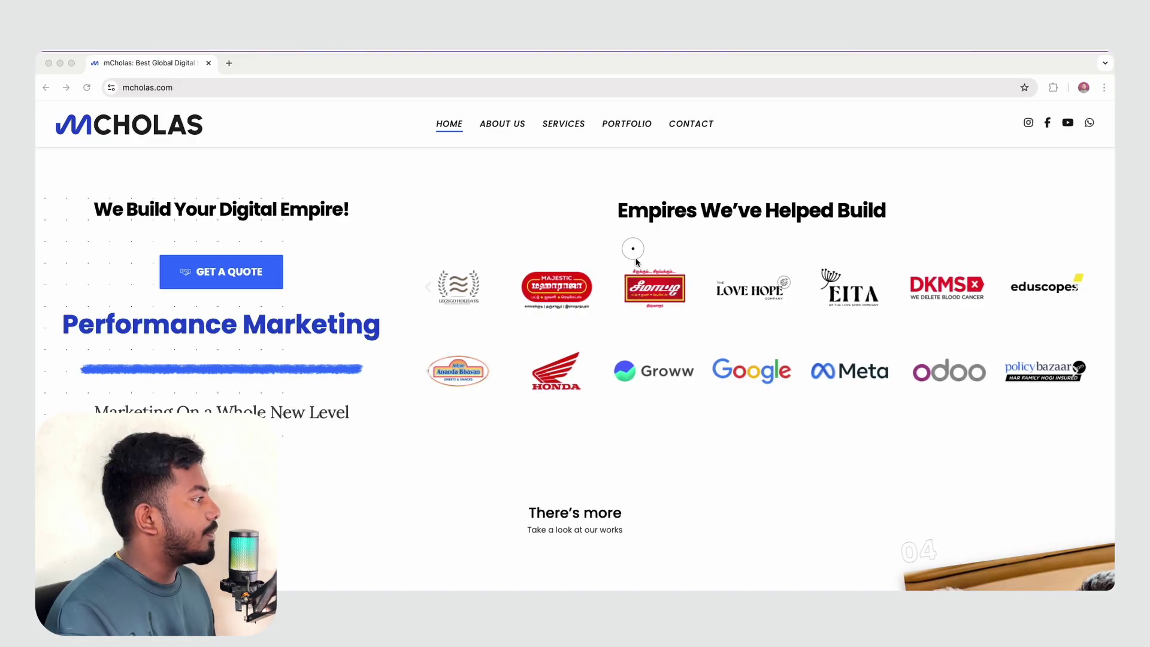
Examine the home page's opening section, including the Get a Quote call to action and the rotating service names
{"action": "left_click", "coordinate": [391, 238]}
{"action": "left_click", "coordinate": [238, 281]}
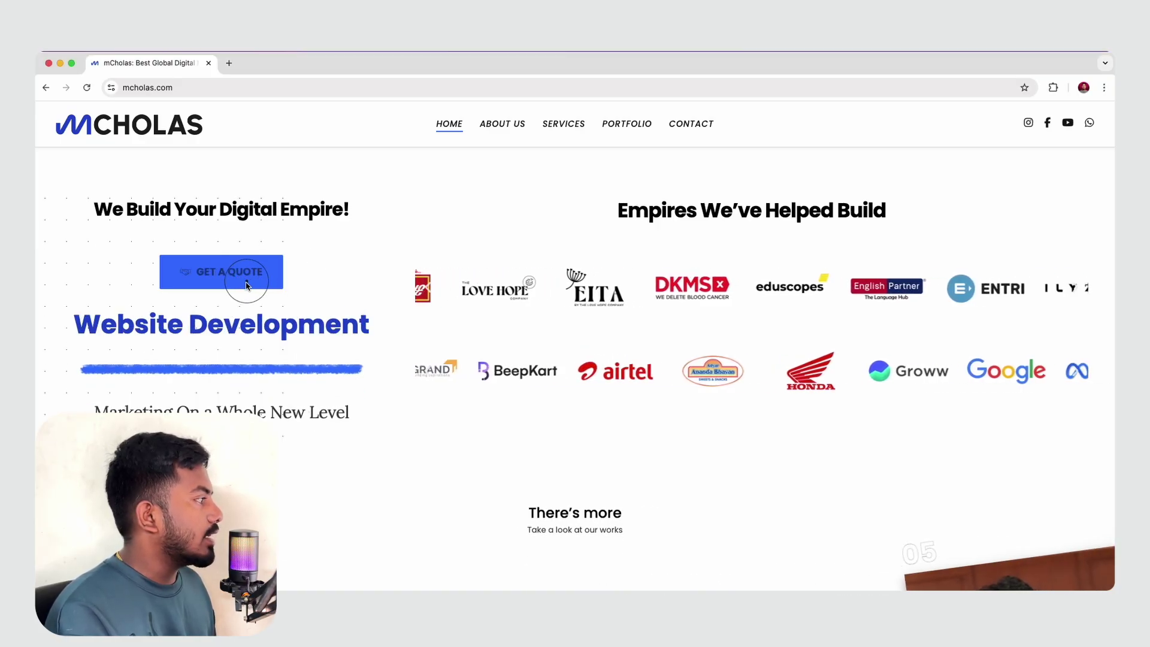
{"action": "left_click", "coordinate": [226, 272]}
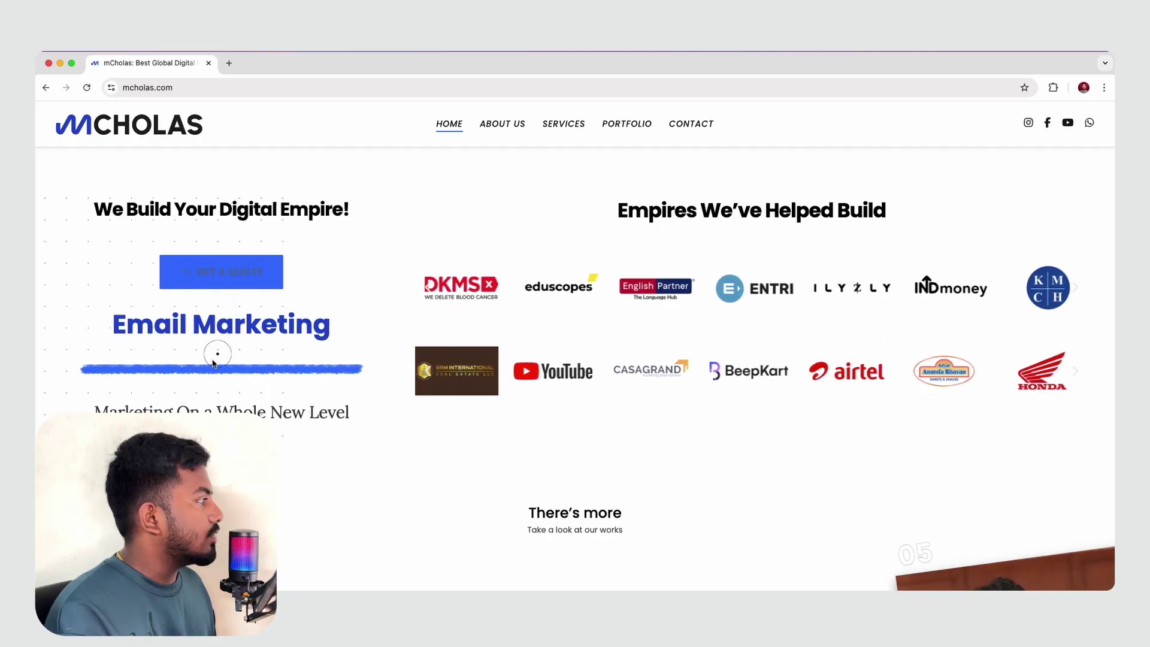
{"action": "left_click", "coordinate": [183, 269]}
{"action": "left_click", "coordinate": [232, 285]}
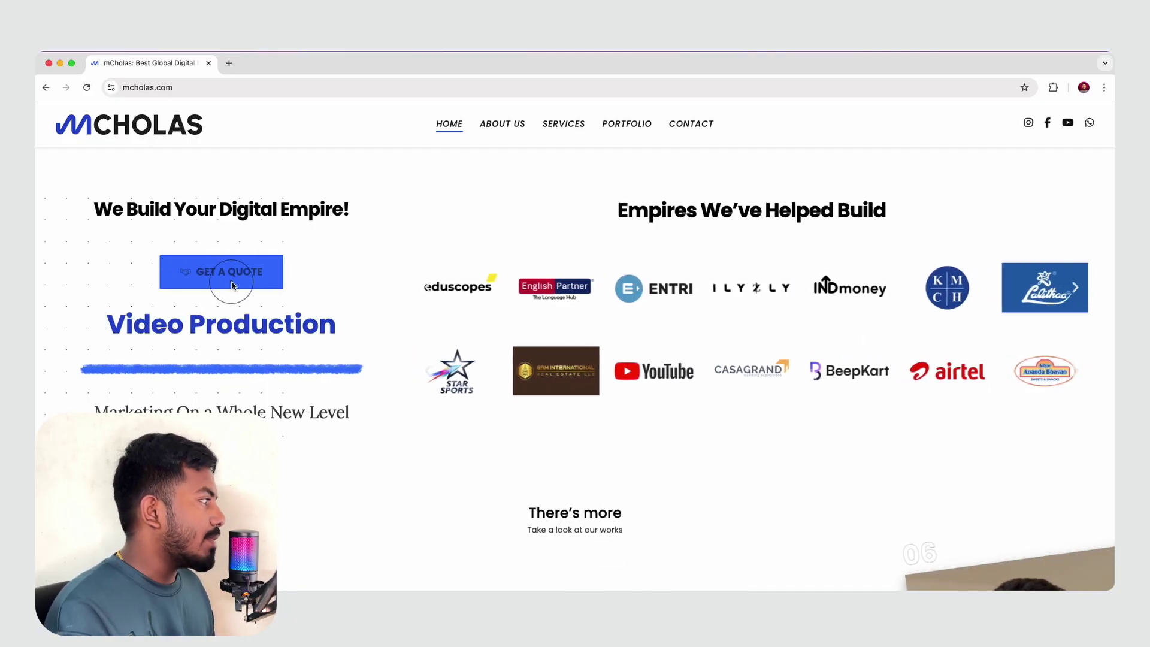
{"action": "left_click", "coordinate": [279, 275]}
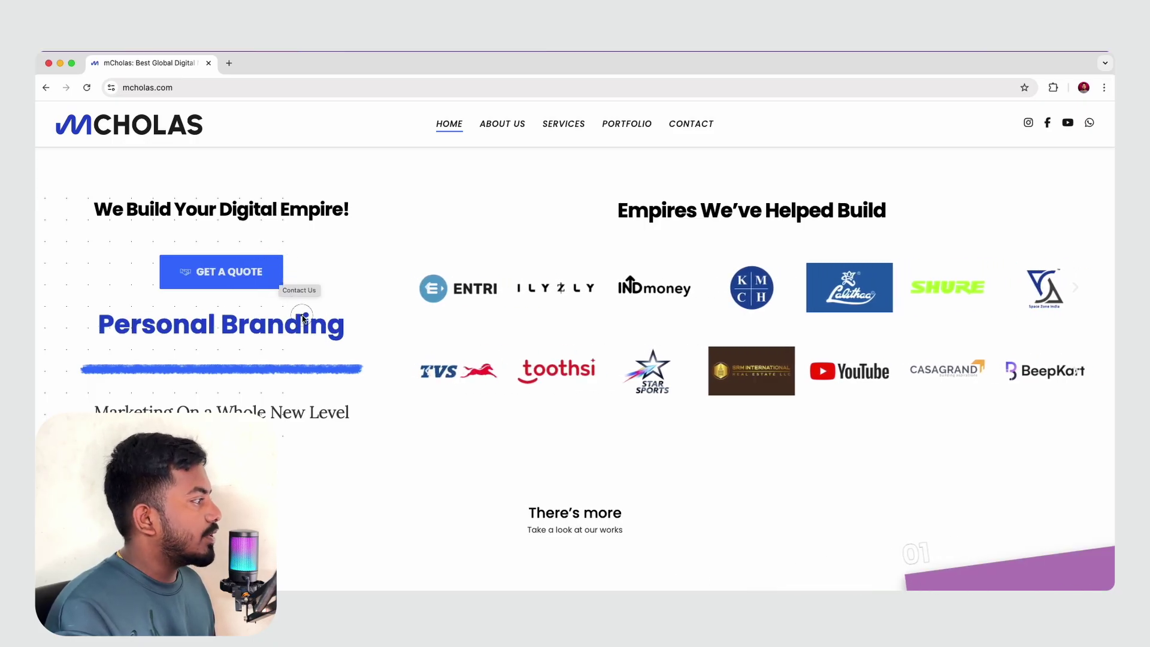
{"action": "left_click", "coordinate": [254, 274]}
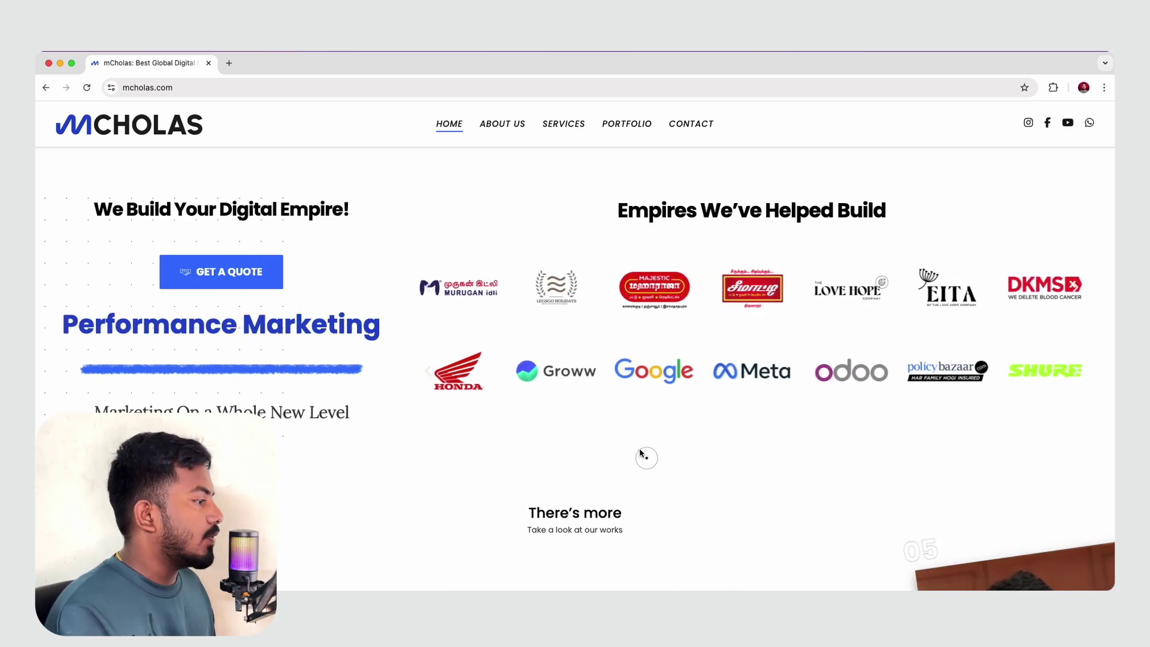
Browse the tilted project cards in the works carousel below the There's more heading
{"action": "scroll", "coordinate": [645, 418], "scroll_direction": "down", "scroll_amount": 6}
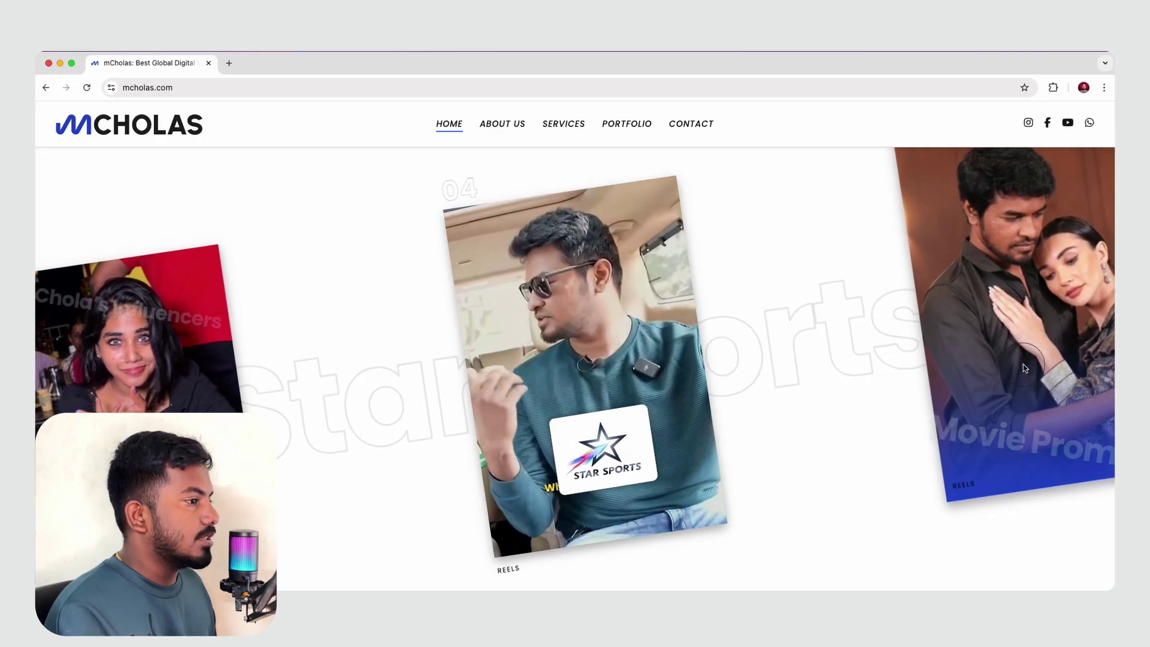
{"action": "left_click", "coordinate": [1090, 301]}
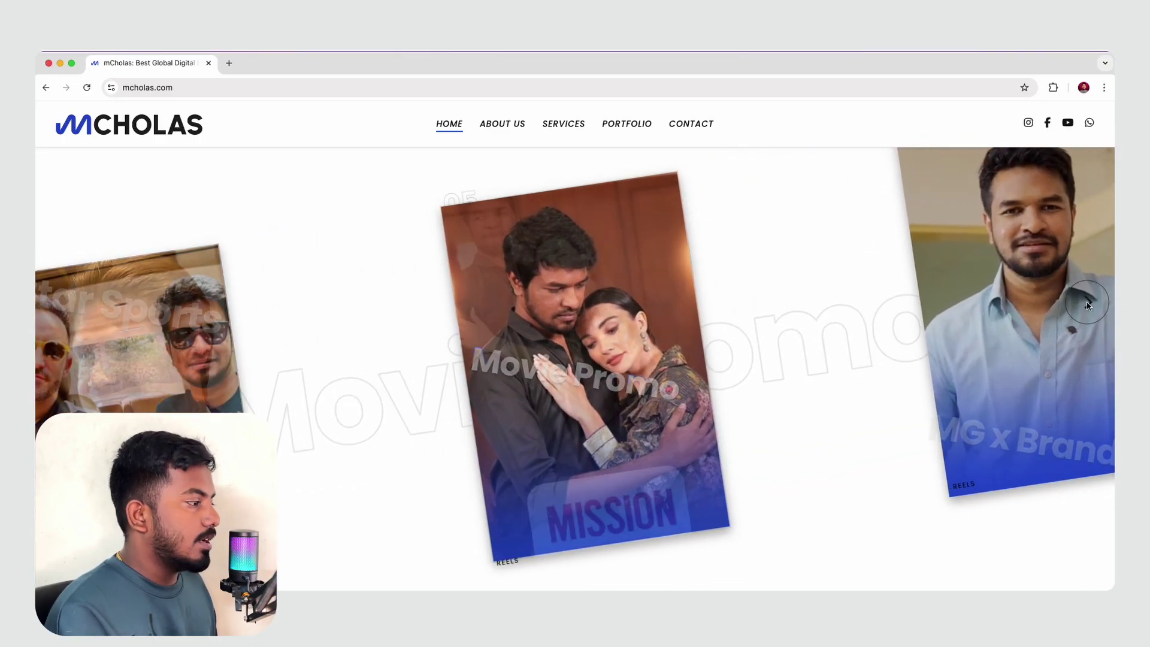
{"action": "left_click", "coordinate": [666, 370]}
{"action": "scroll", "coordinate": [995, 355], "scroll_direction": "up", "scroll_amount": 3}
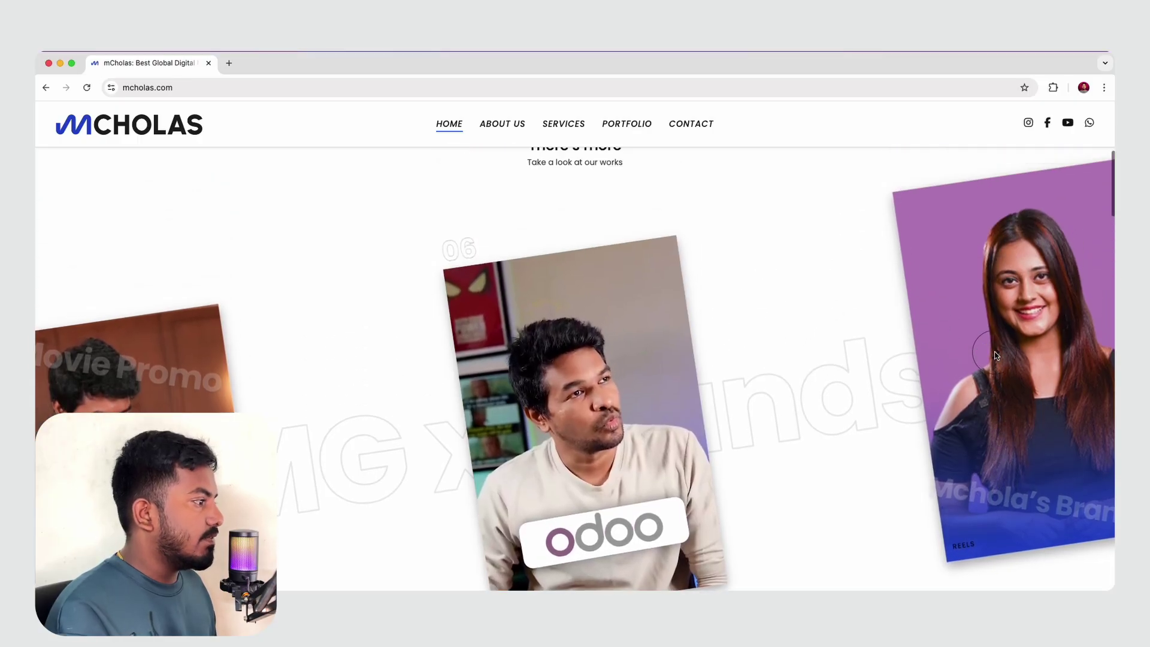
{"action": "scroll", "coordinate": [996, 355], "scroll_direction": "down", "scroll_amount": 2}
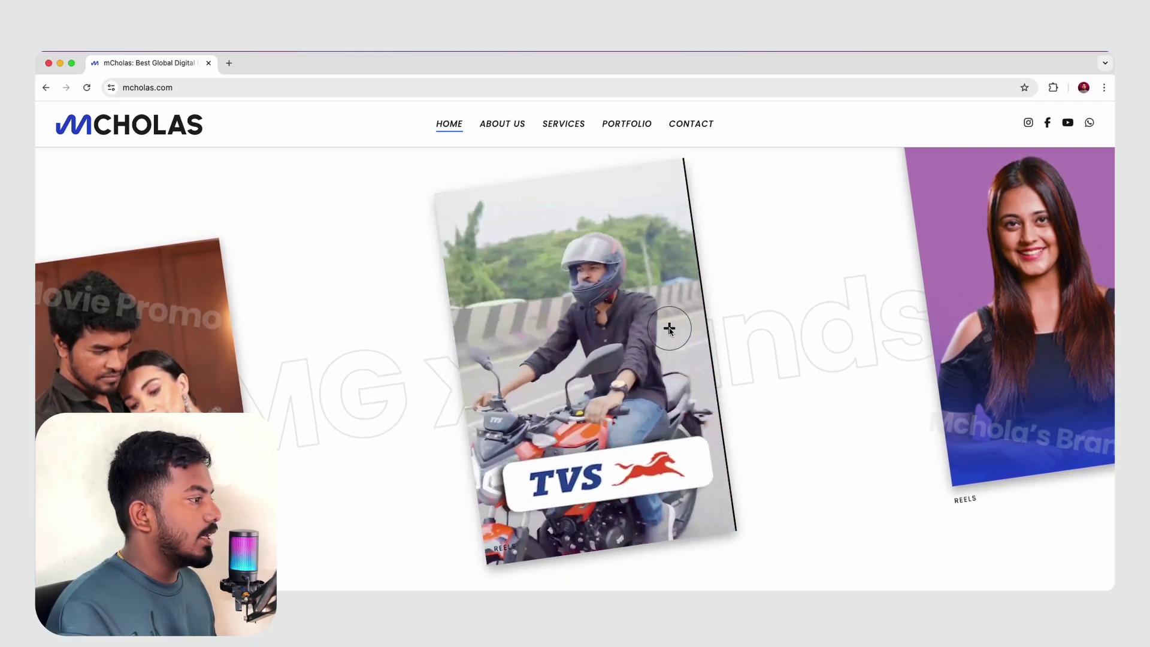
Open the MG x Brands card from the works carousel, and return to the carousel on the home page
{"action": "left_click", "coordinate": [600, 327]}
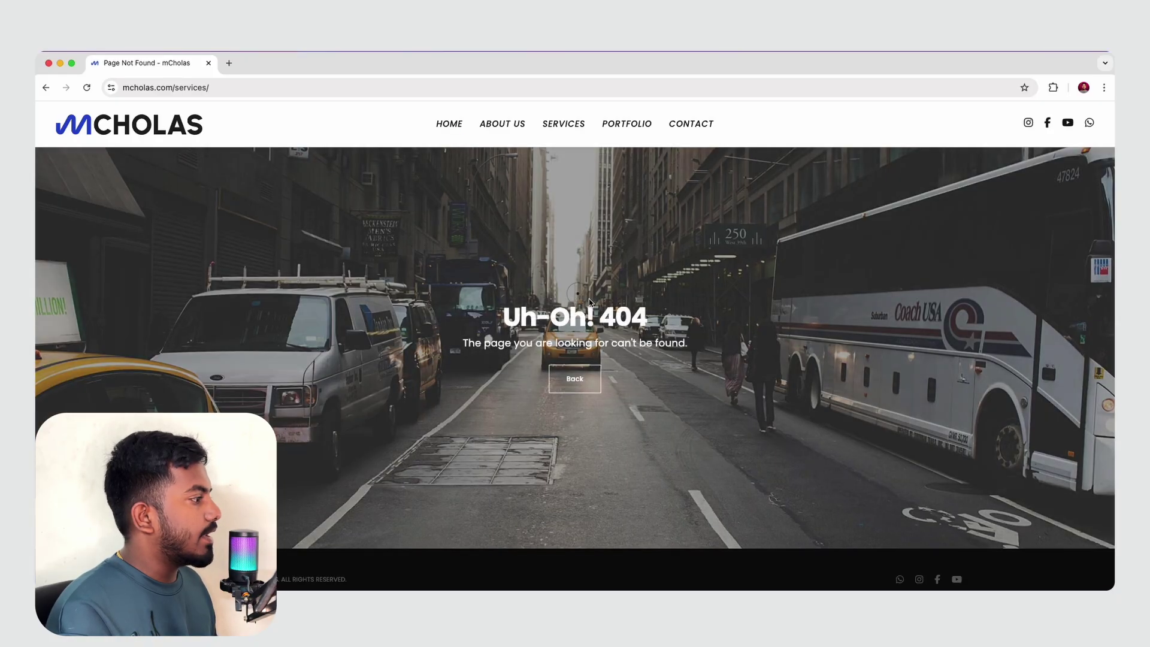
{"action": "left_click", "coordinate": [46, 88]}
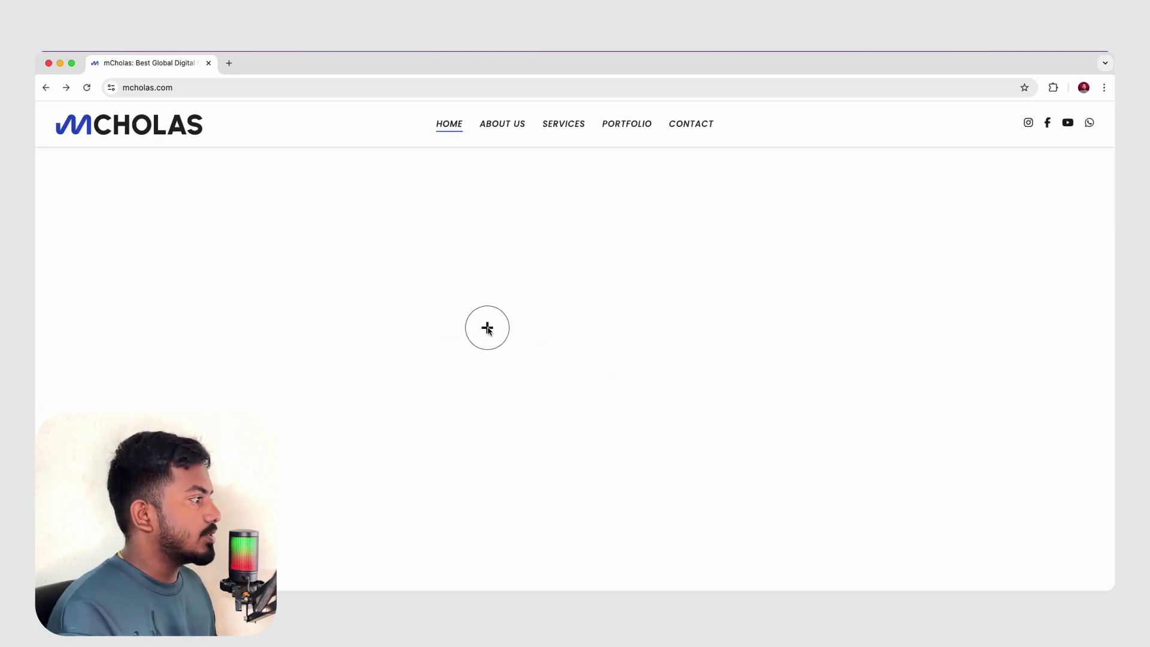
{"action": "scroll", "coordinate": [512, 328], "scroll_direction": "down", "scroll_amount": 2}
{"action": "scroll", "coordinate": [512, 328], "scroll_direction": "up", "scroll_amount": 1}
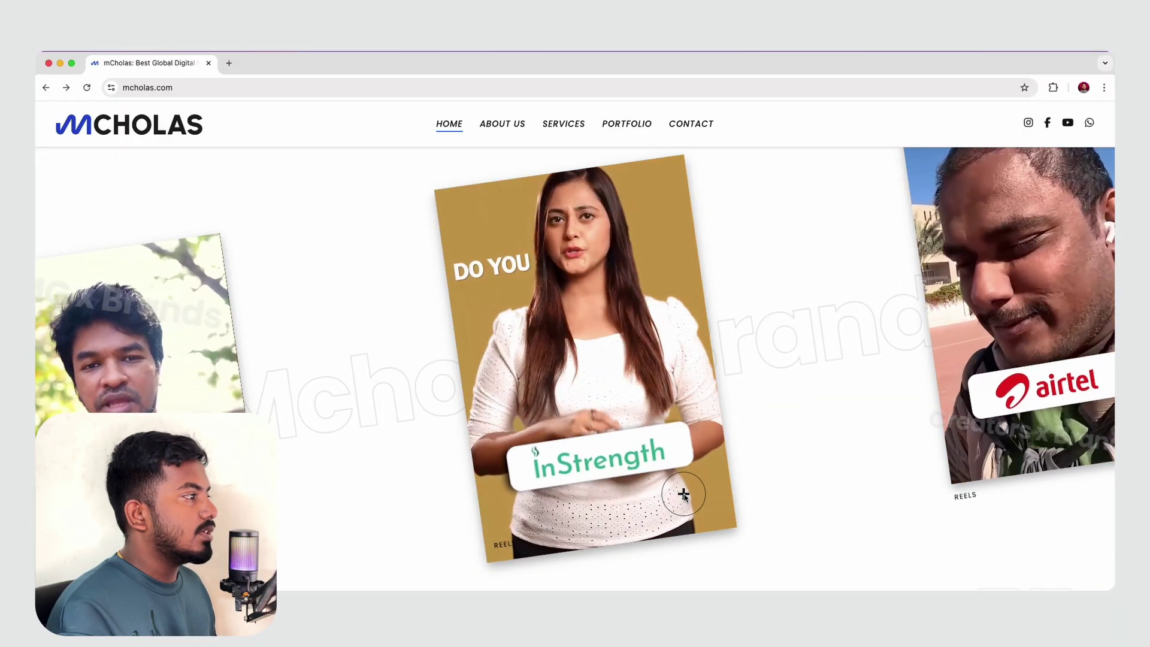
Examine the Mchola's Brands reels card in the works carousel
{"action": "left_click", "coordinate": [683, 494]}
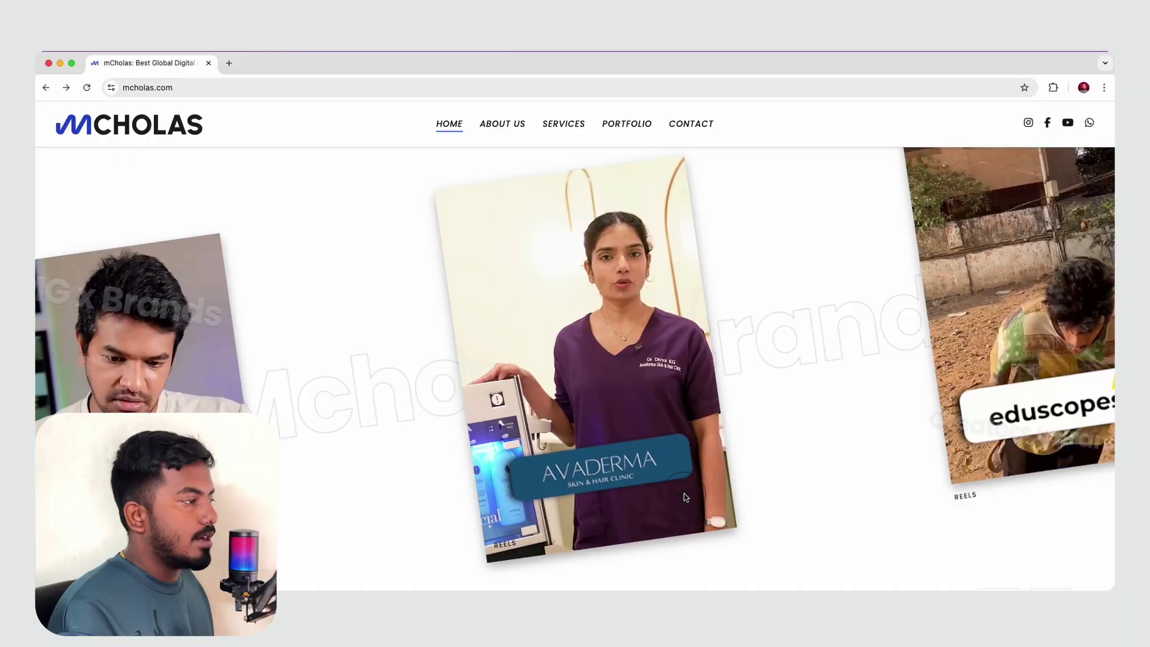
{"action": "left_click", "coordinate": [682, 494]}
{"action": "left_click", "coordinate": [681, 494]}
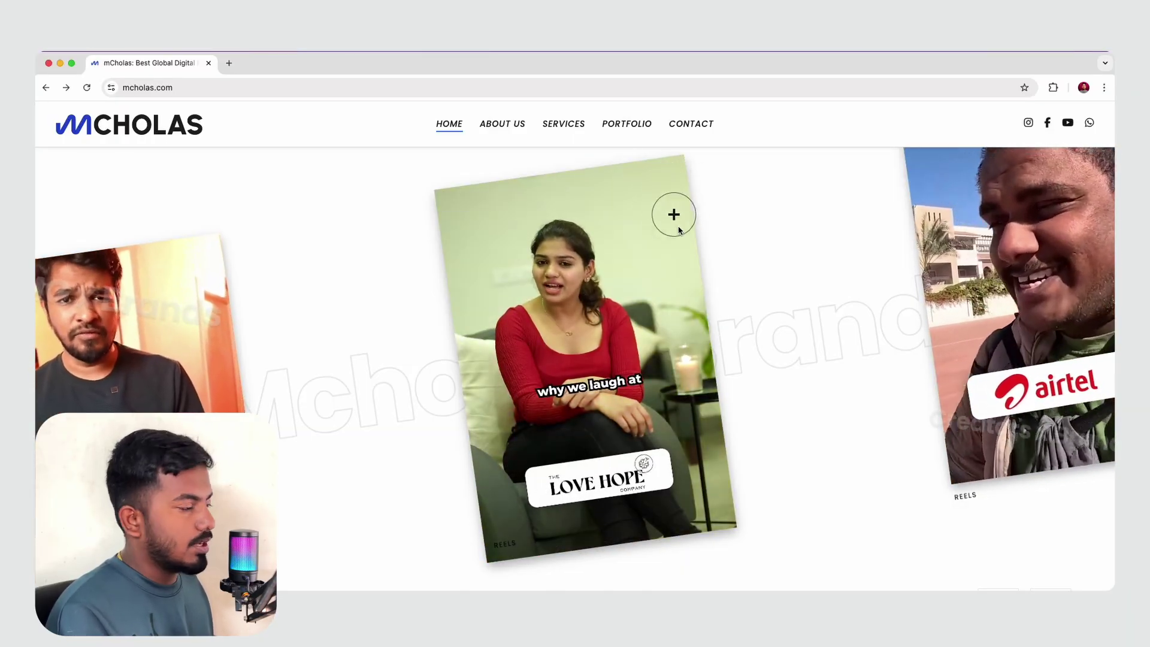
Review the We Help to Succeed in the Digital World section and the What We Do Best service cards
{"action": "scroll", "coordinate": [951, 419], "scroll_direction": "down", "scroll_amount": 10}
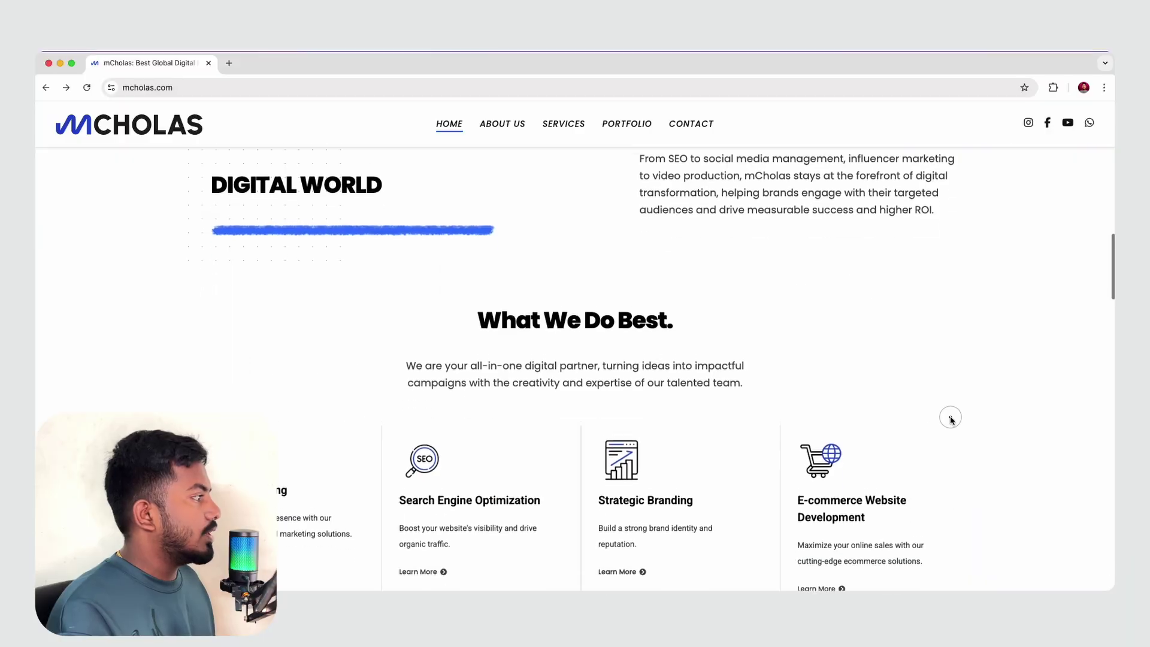
{"action": "scroll", "coordinate": [951, 420], "scroll_direction": "up", "scroll_amount": 2}
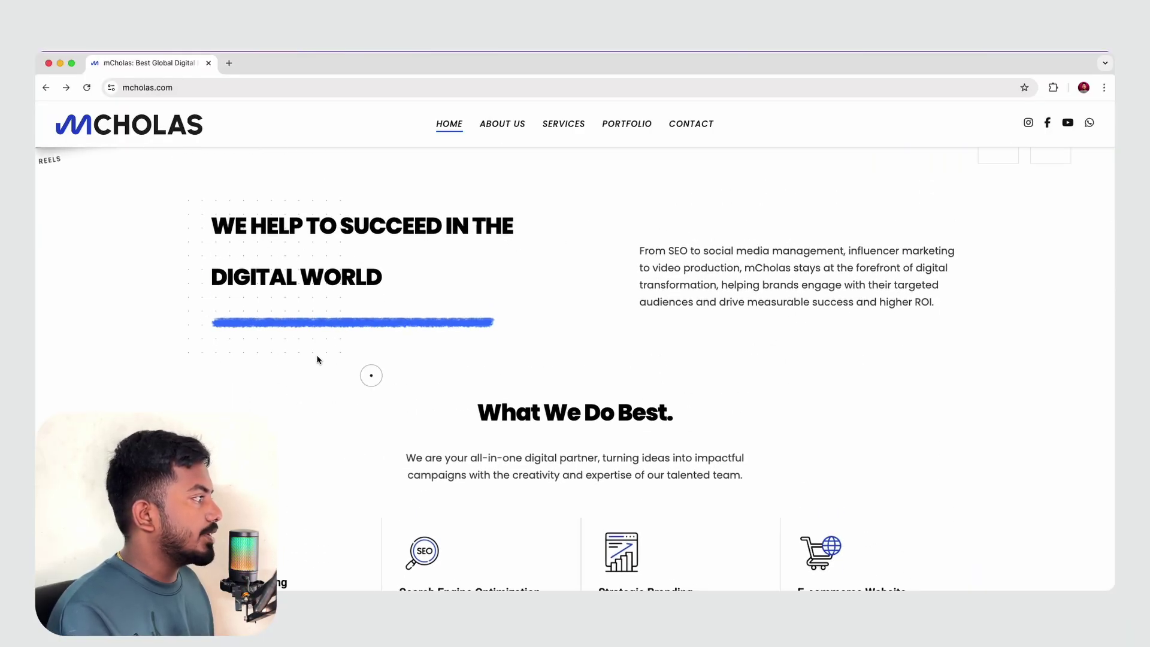
{"action": "scroll", "coordinate": [799, 258], "scroll_direction": "down", "scroll_amount": 4}
{"action": "scroll", "coordinate": [799, 259], "scroll_direction": "up", "scroll_amount": 7}
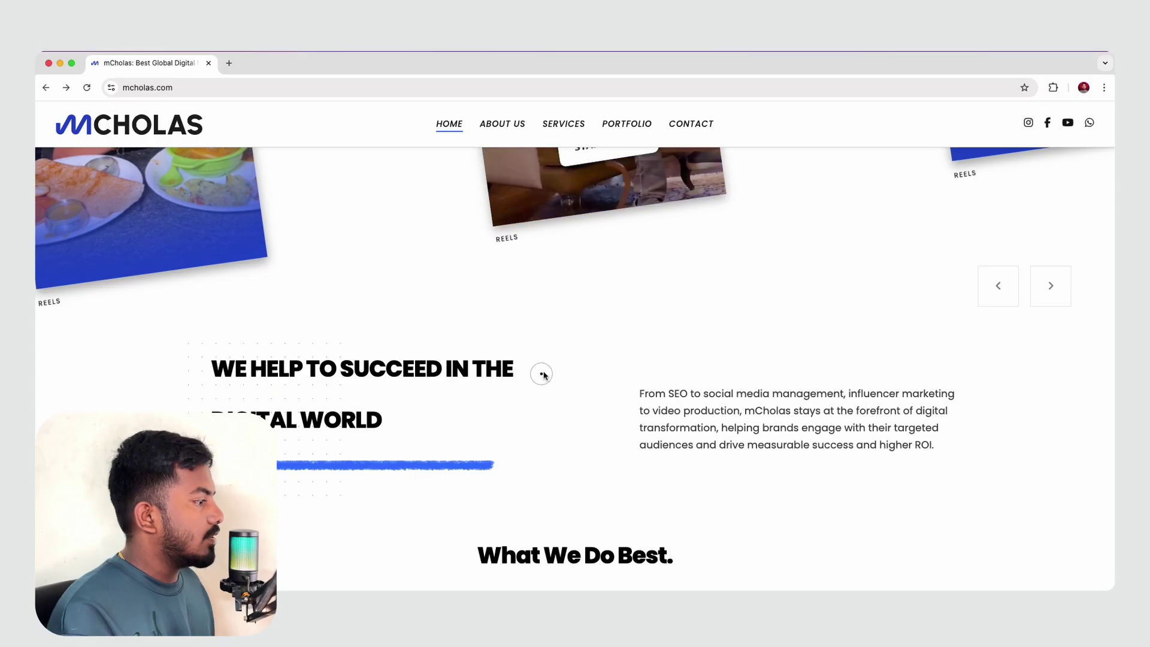
{"action": "scroll", "coordinate": [522, 434], "scroll_direction": "down", "scroll_amount": 7}
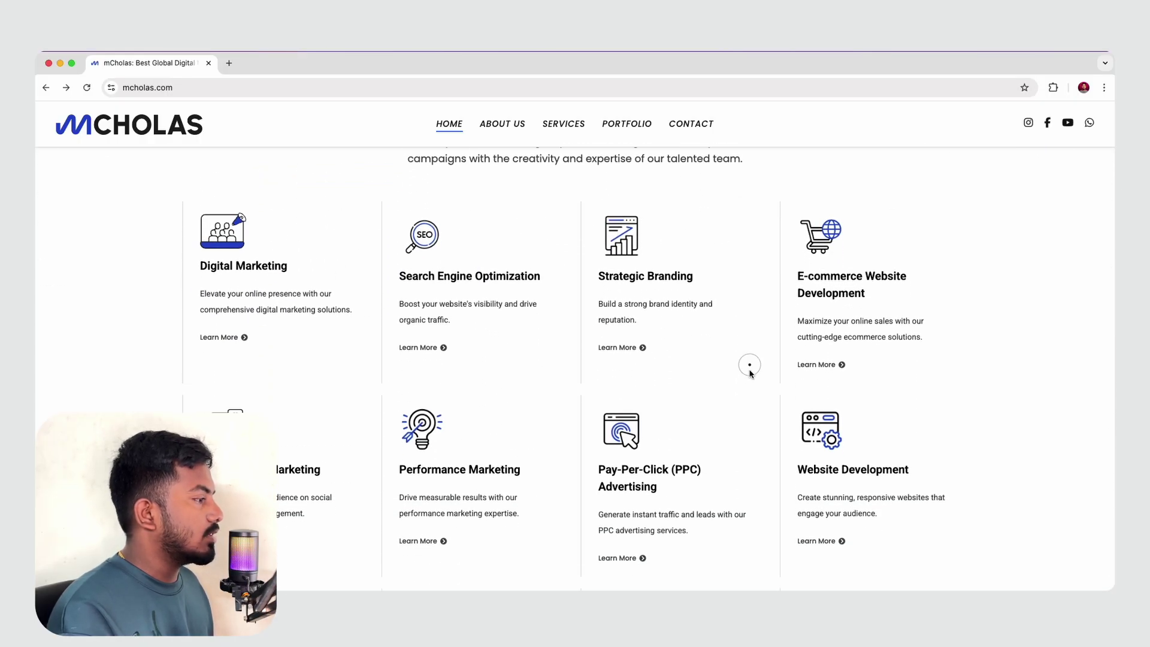
{"action": "scroll", "coordinate": [691, 354], "scroll_direction": "down", "scroll_amount": 3}
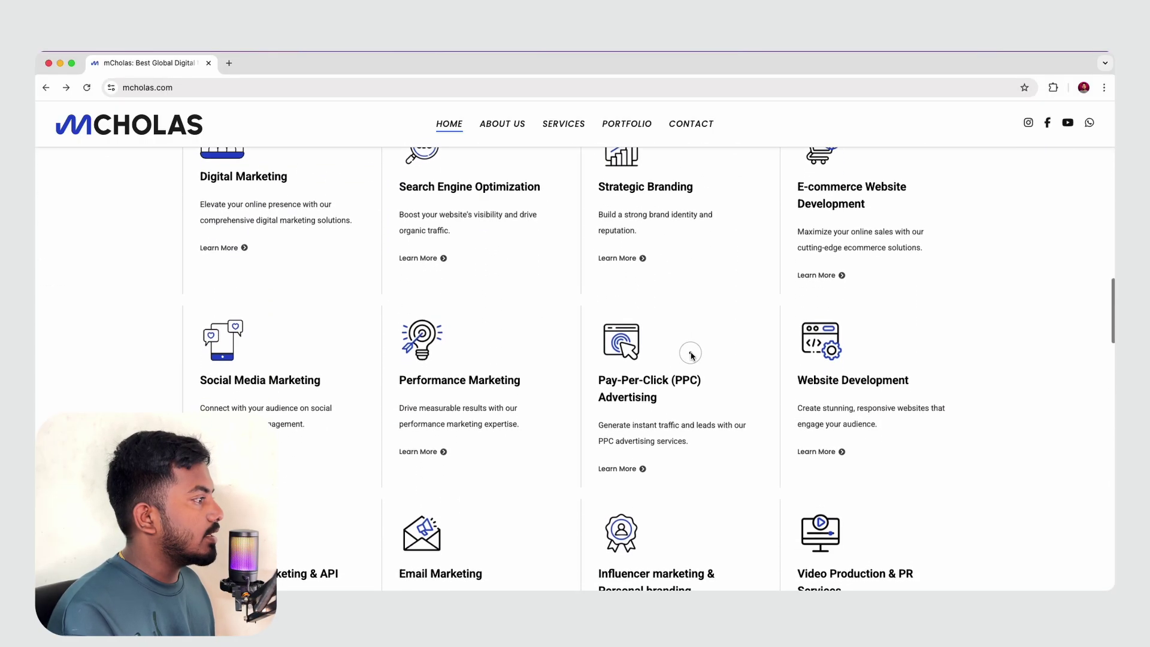
{"action": "scroll", "coordinate": [691, 354], "scroll_direction": "up", "scroll_amount": 2}
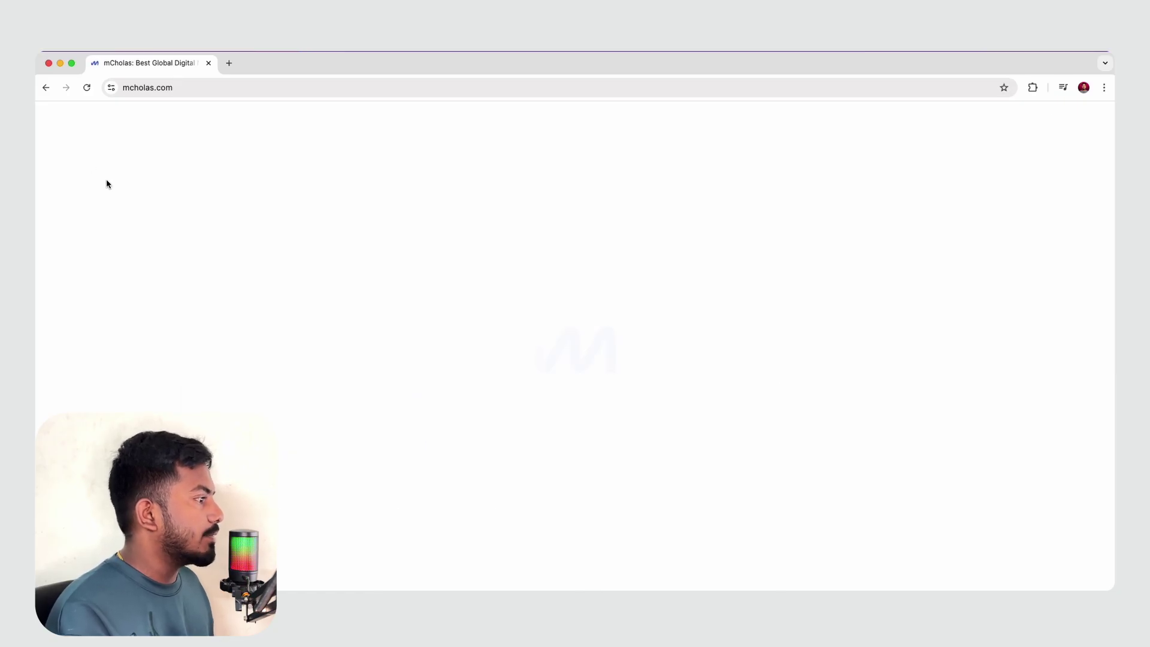
Go through the full grid of service cards, from Digital Marketing to Video Production & PR Services
{"action": "scroll", "coordinate": [652, 330], "scroll_direction": "down", "scroll_amount": 3}
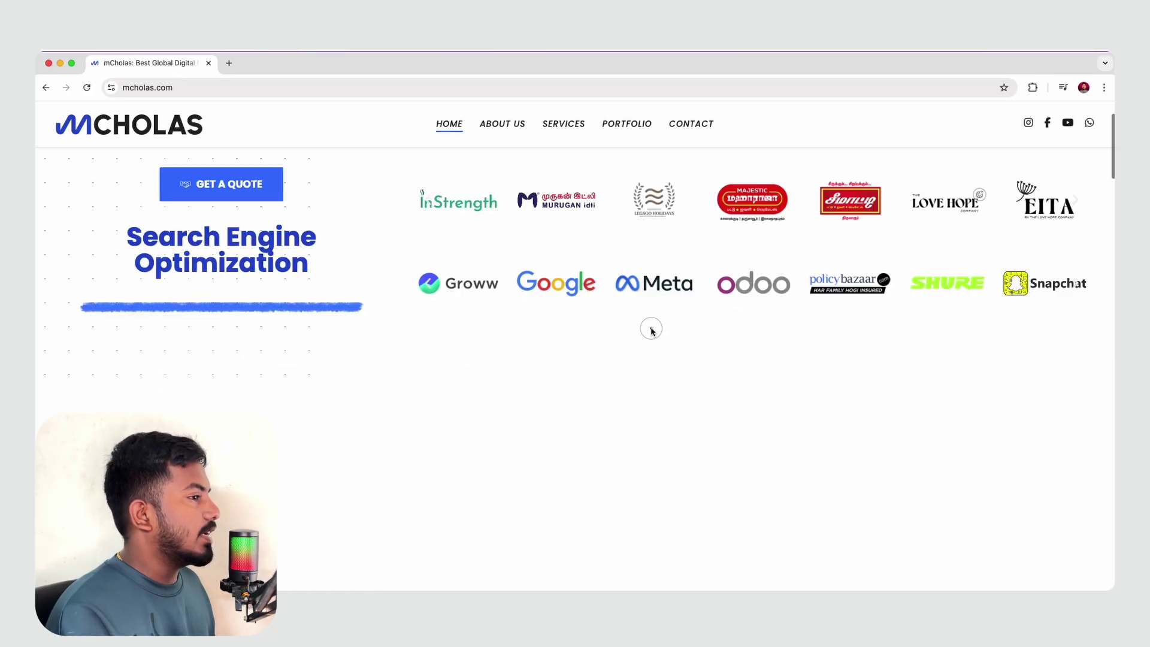
{"action": "scroll", "coordinate": [651, 331], "scroll_direction": "down", "scroll_amount": 10}
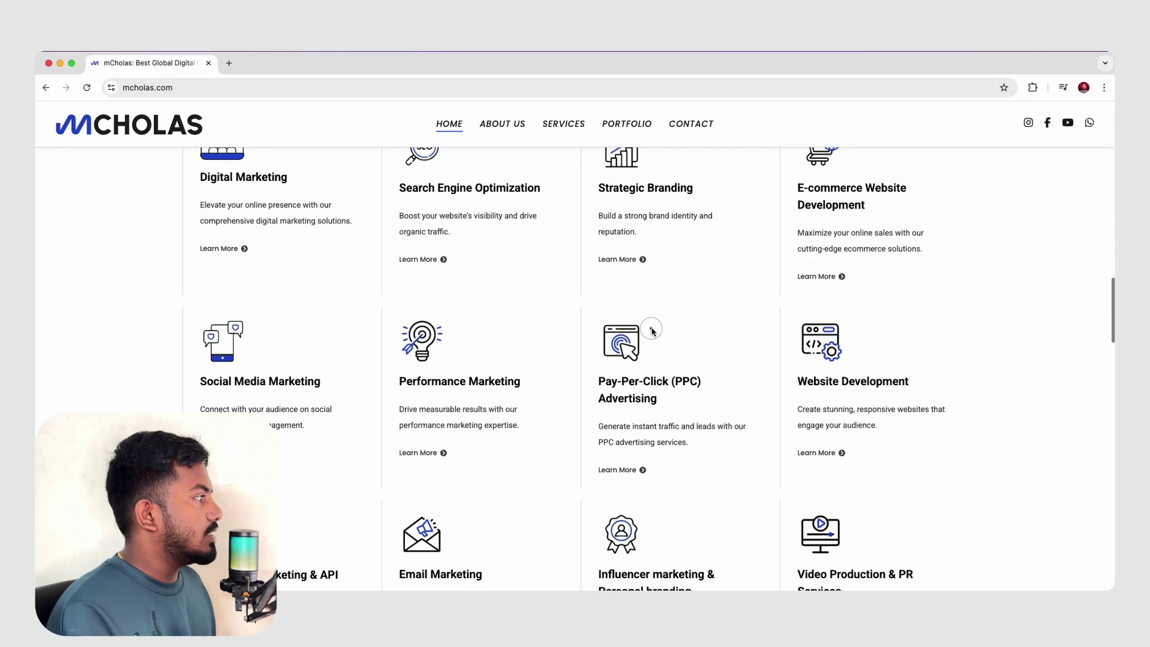
{"action": "scroll", "coordinate": [337, 239], "scroll_direction": "up", "scroll_amount": 1}
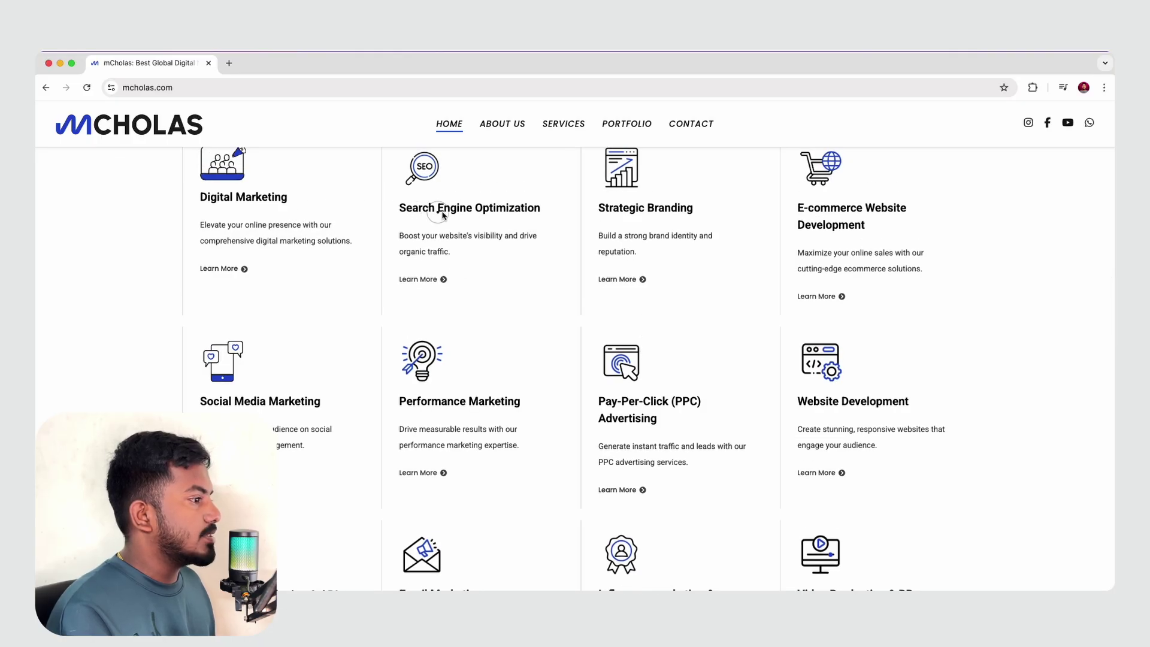
{"action": "scroll", "coordinate": [743, 361], "scroll_direction": "down", "scroll_amount": 5}
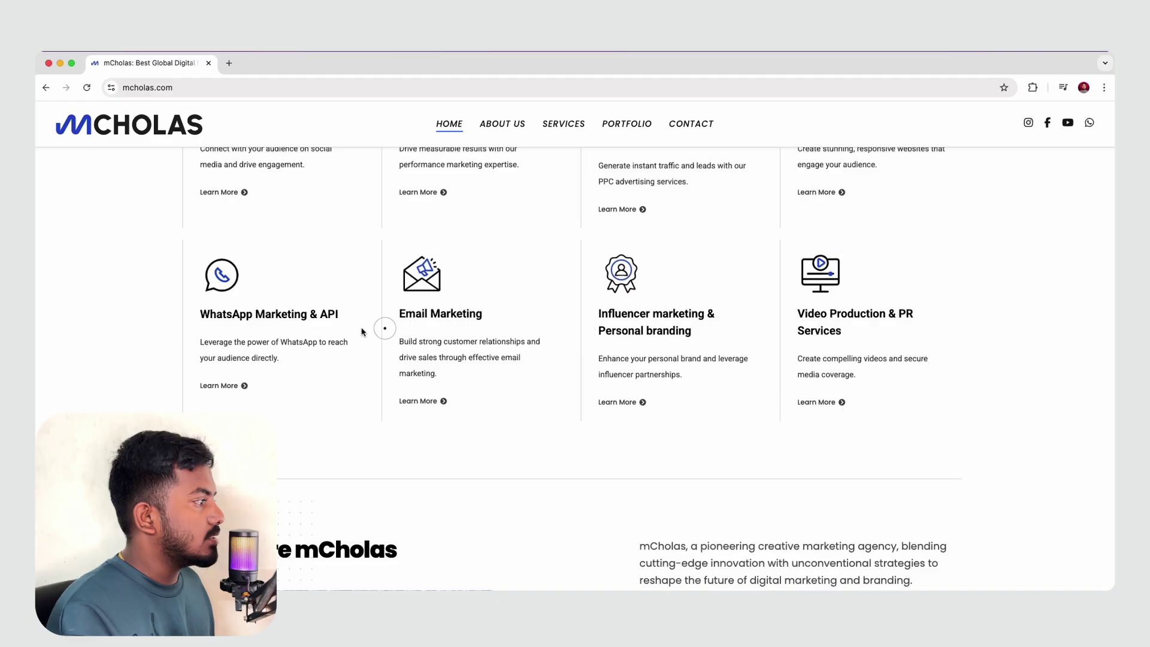
{"action": "scroll", "coordinate": [353, 329], "scroll_direction": "up", "scroll_amount": 2}
Examine the We Are mCholas section and its wall of client logos
{"action": "scroll", "coordinate": [496, 366], "scroll_direction": "down", "scroll_amount": 6}
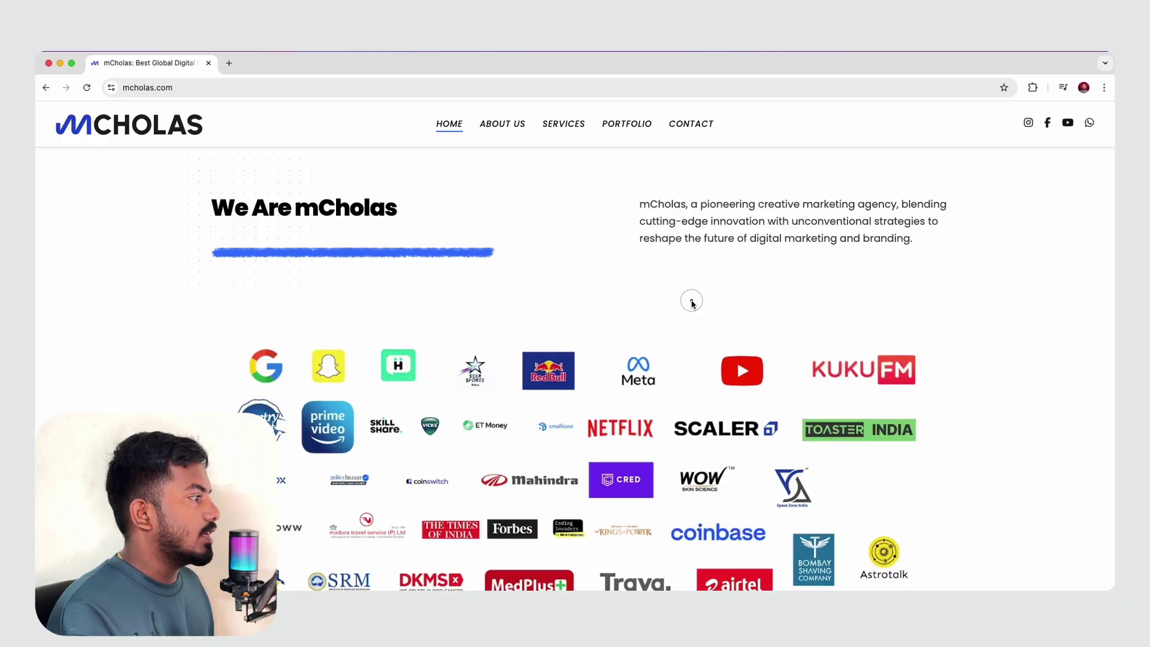
{"action": "scroll", "coordinate": [688, 300], "scroll_direction": "down", "scroll_amount": 2}
{"action": "scroll", "coordinate": [688, 301], "scroll_direction": "up", "scroll_amount": 4}
{"action": "scroll", "coordinate": [692, 303], "scroll_direction": "down", "scroll_amount": 3}
{"action": "scroll", "coordinate": [691, 303], "scroll_direction": "down", "scroll_amount": 5}
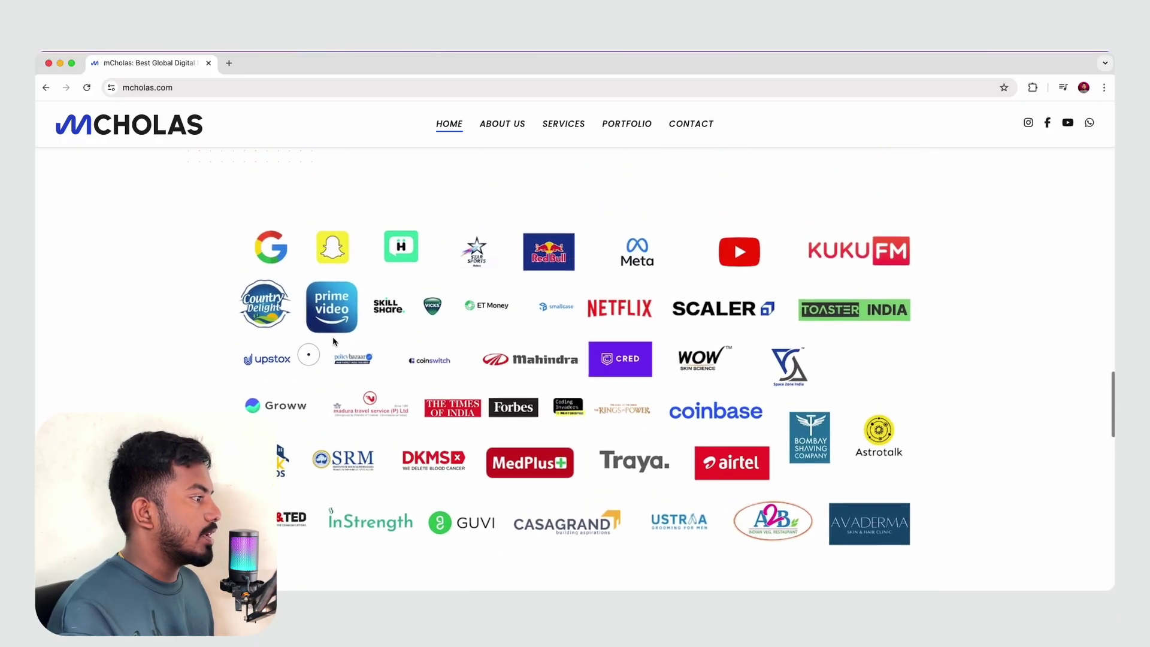
Review the three stages of The mCholas Way and the Get in touch contact banner above the footer
{"action": "scroll", "coordinate": [547, 350], "scroll_direction": "down", "scroll_amount": 8}
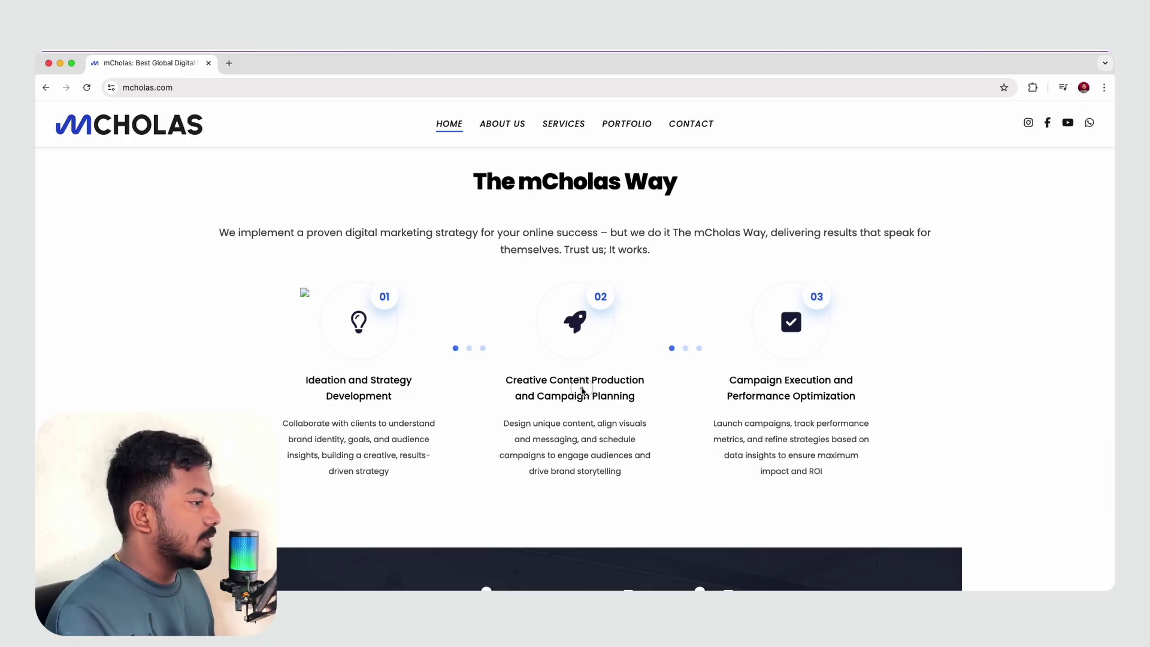
{"action": "scroll", "coordinate": [582, 391], "scroll_direction": "down", "scroll_amount": 4}
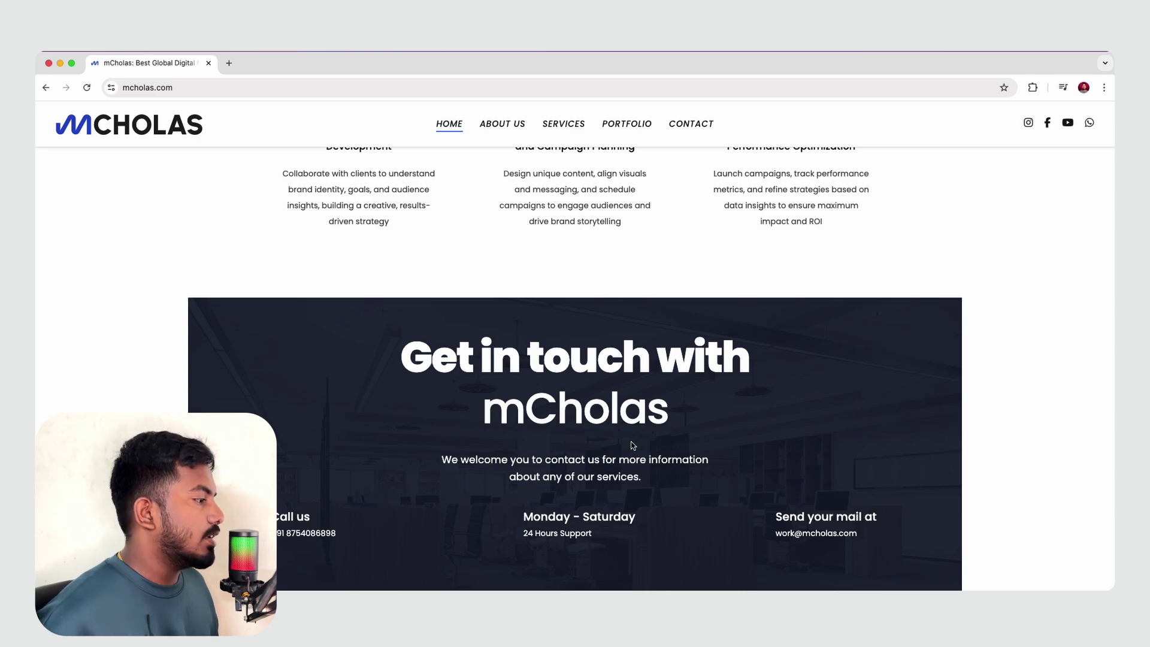
{"action": "scroll", "coordinate": [611, 456], "scroll_direction": "down", "scroll_amount": 3}
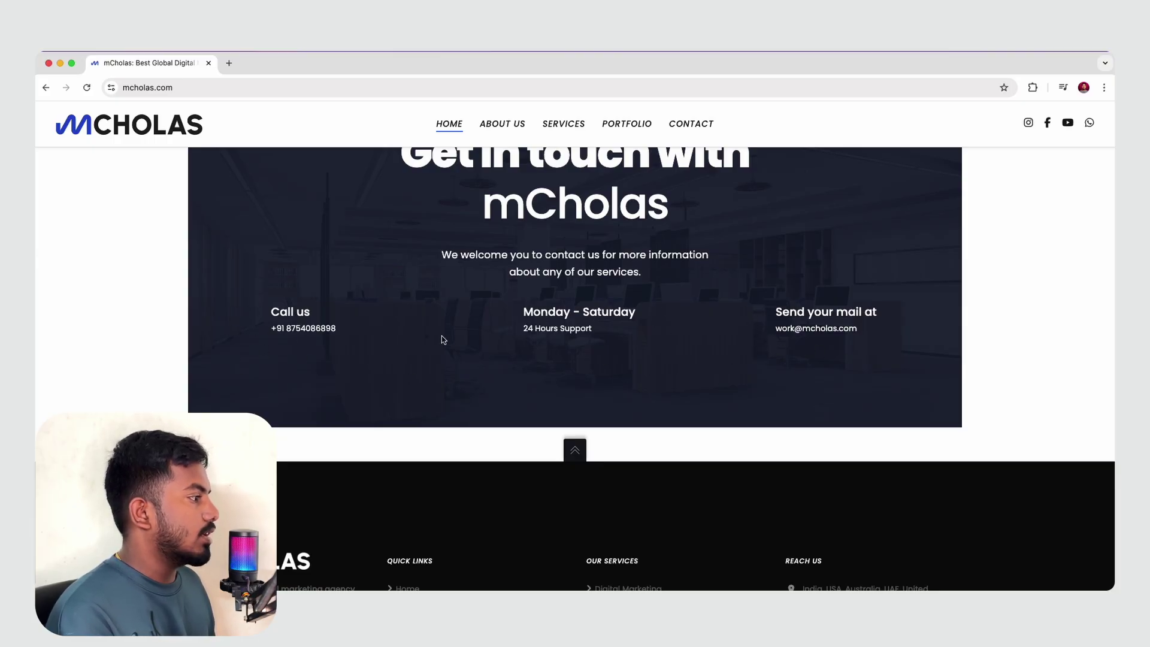
{"action": "scroll", "coordinate": [443, 340], "scroll_direction": "up", "scroll_amount": 2}
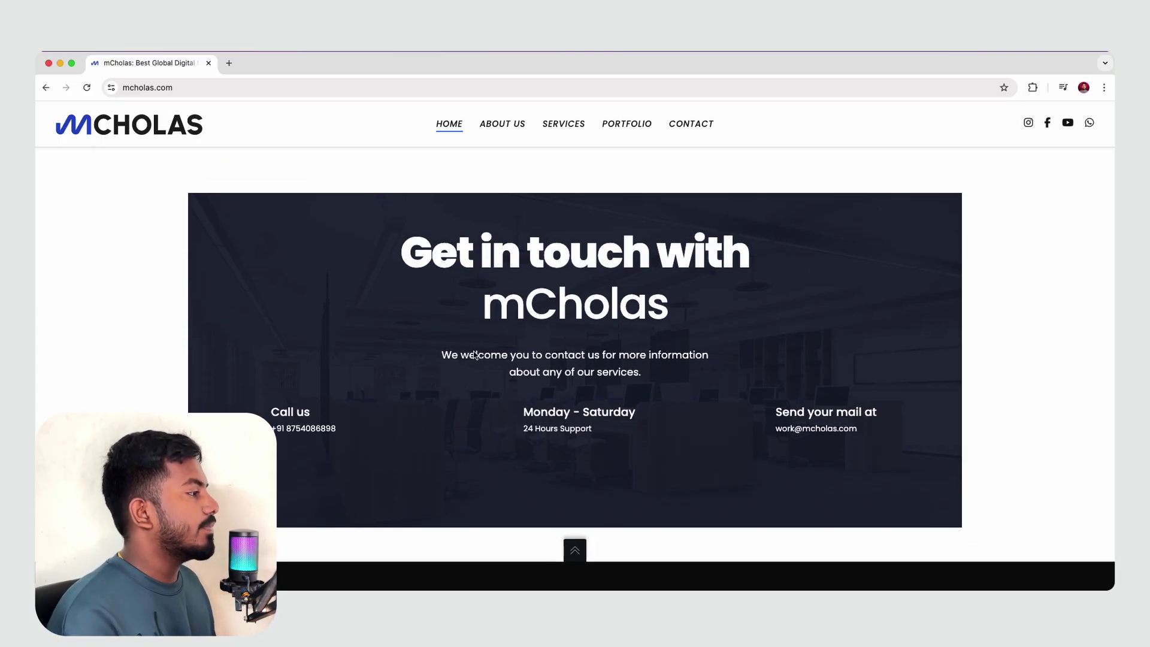
{"action": "scroll", "coordinate": [474, 355], "scroll_direction": "down", "scroll_amount": 2}
Revisit the home page's layout from the opening section down to the service cards
{"action": "scroll", "coordinate": [756, 281], "scroll_direction": "up", "scroll_amount": 10}
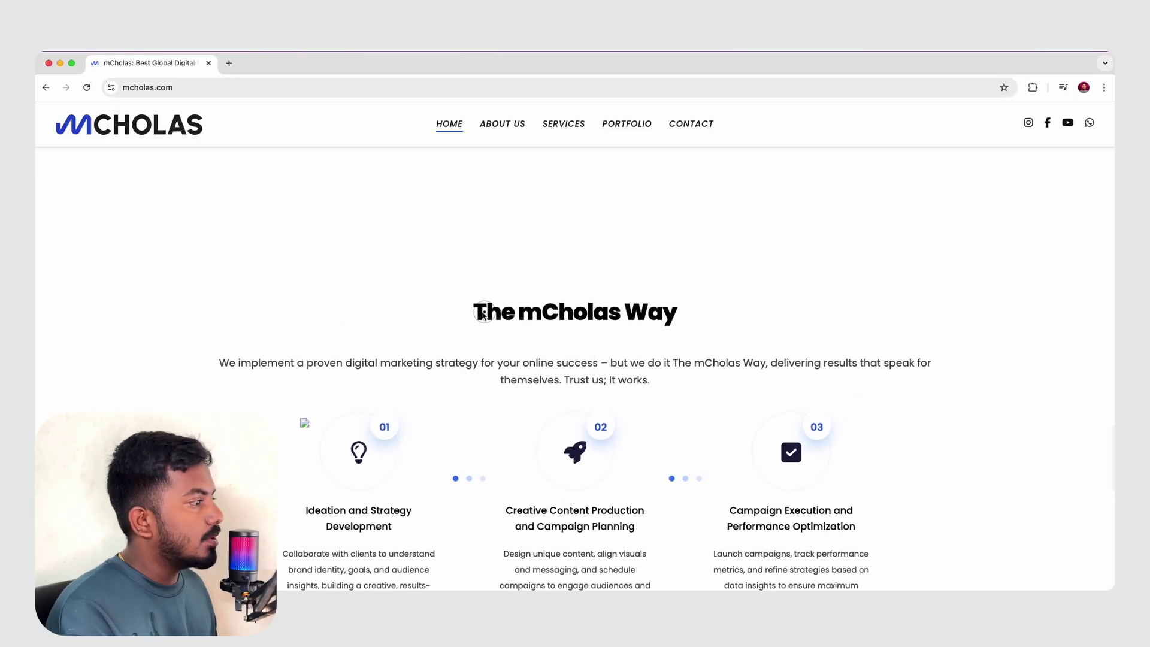
{"action": "scroll", "coordinate": [670, 311], "scroll_direction": "up", "scroll_amount": 10}
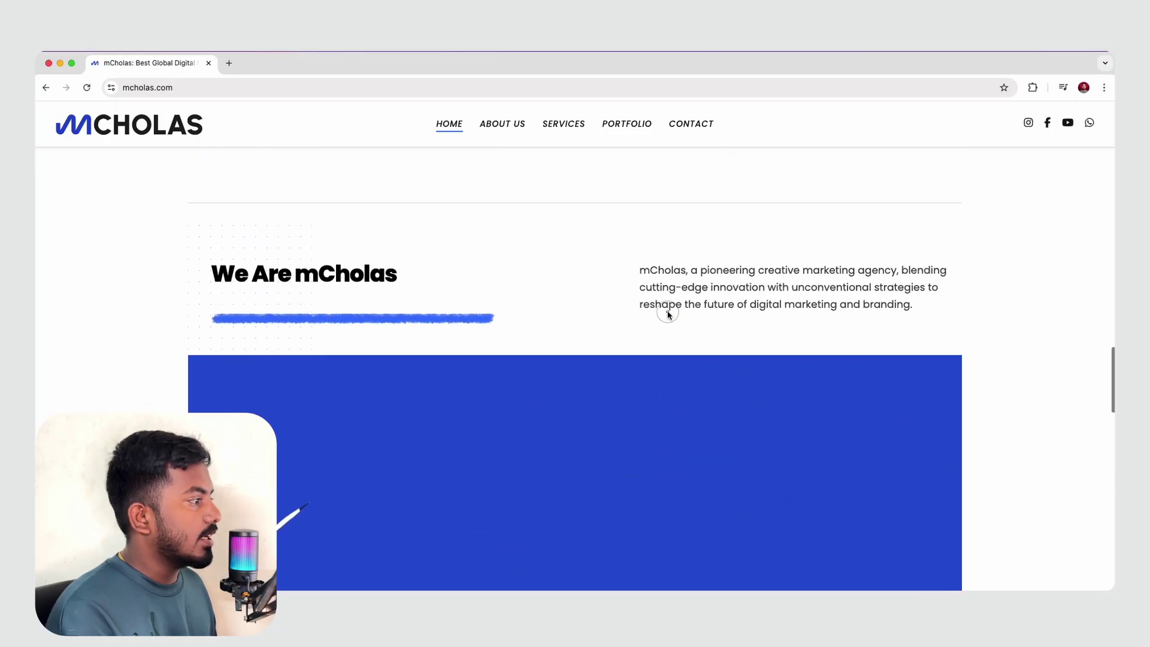
{"action": "scroll", "coordinate": [670, 314], "scroll_direction": "up", "scroll_amount": 10}
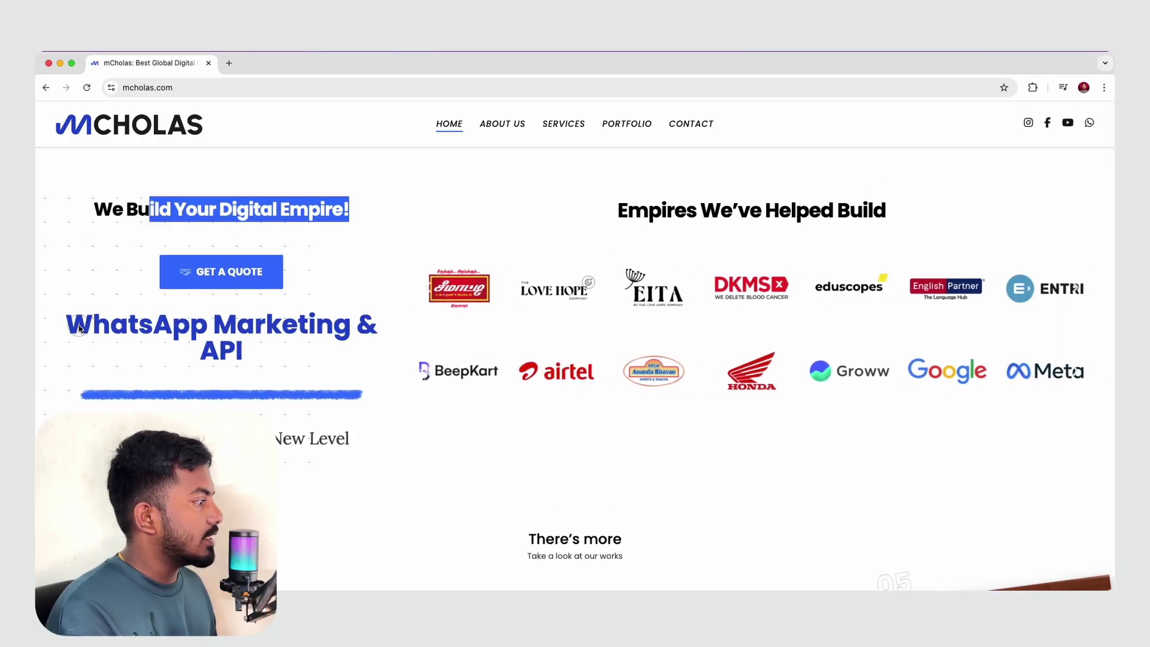
{"action": "scroll", "coordinate": [382, 422], "scroll_direction": "down", "scroll_amount": 10}
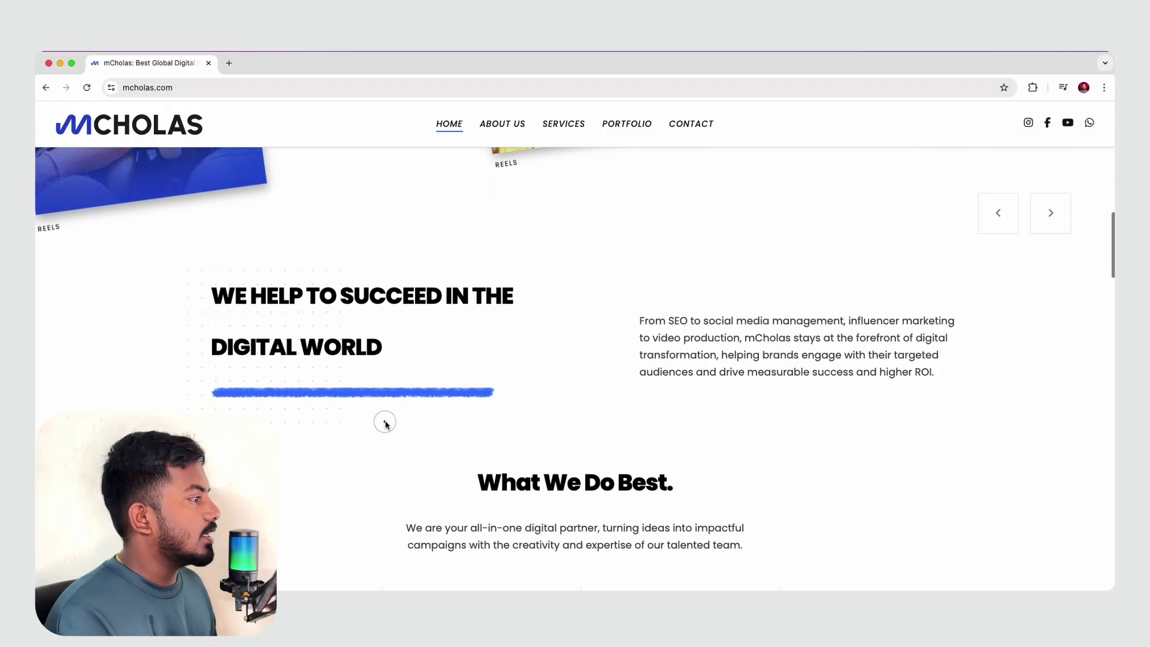
{"action": "scroll", "coordinate": [385, 423], "scroll_direction": "down", "scroll_amount": 10}
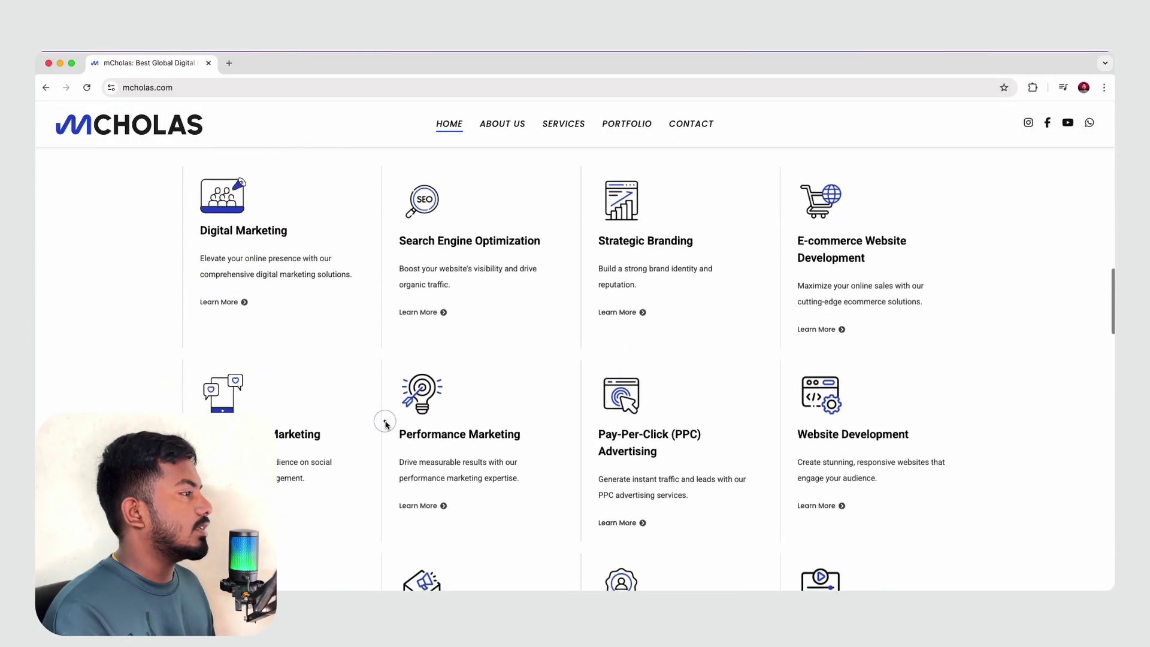
Recheck the mCholas home page, covering the We Are mCholas section, the opening headline and the works carousel
{"action": "scroll", "coordinate": [386, 423], "scroll_direction": "down", "scroll_amount": 8}
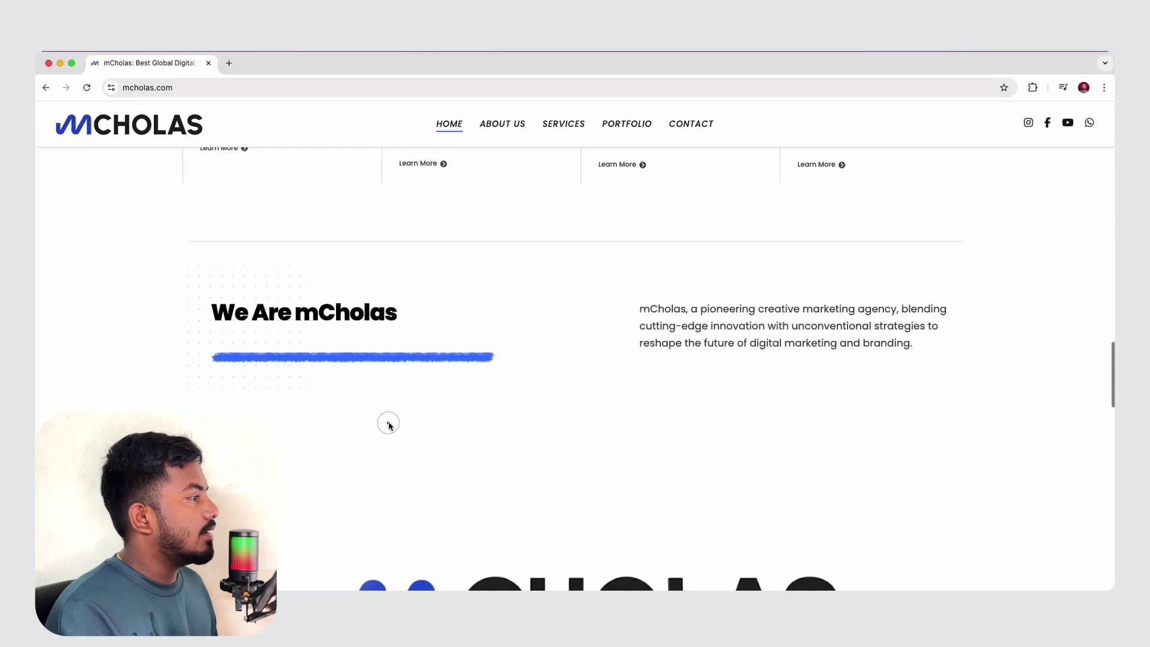
{"action": "scroll", "coordinate": [388, 424], "scroll_direction": "up", "scroll_amount": 6}
{"action": "scroll", "coordinate": [389, 424], "scroll_direction": "down", "scroll_amount": 1}
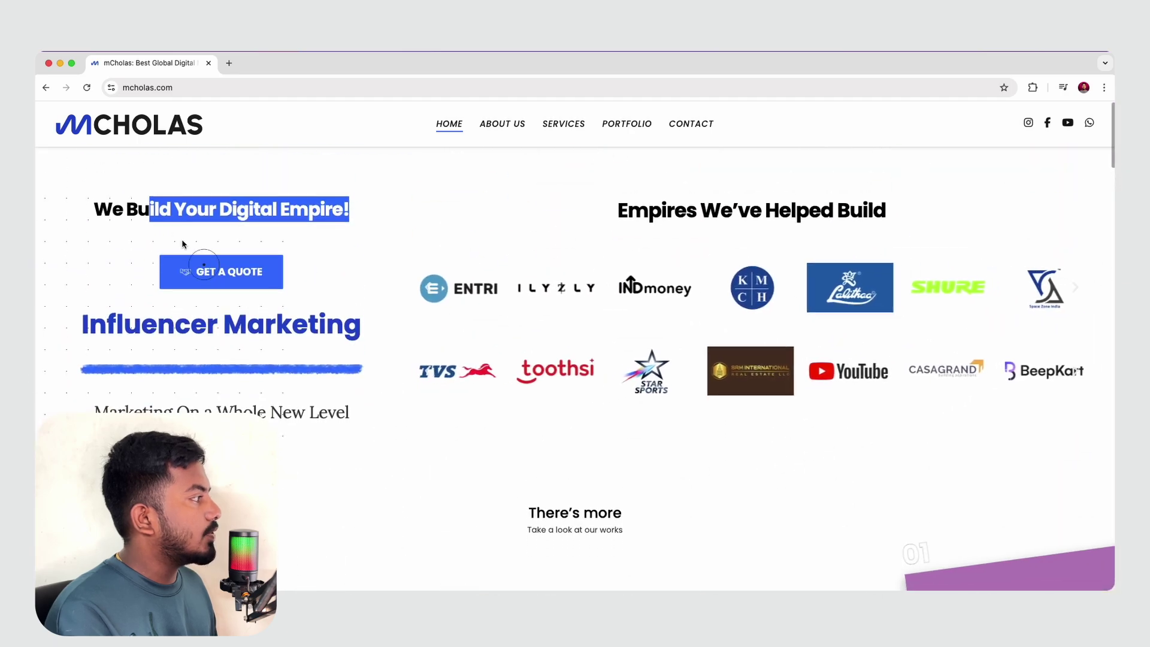
{"action": "left_click_drag", "start_coordinate": [94, 209], "coordinate": [351, 214]}
{"action": "scroll", "coordinate": [829, 326], "scroll_direction": "down", "scroll_amount": 8}
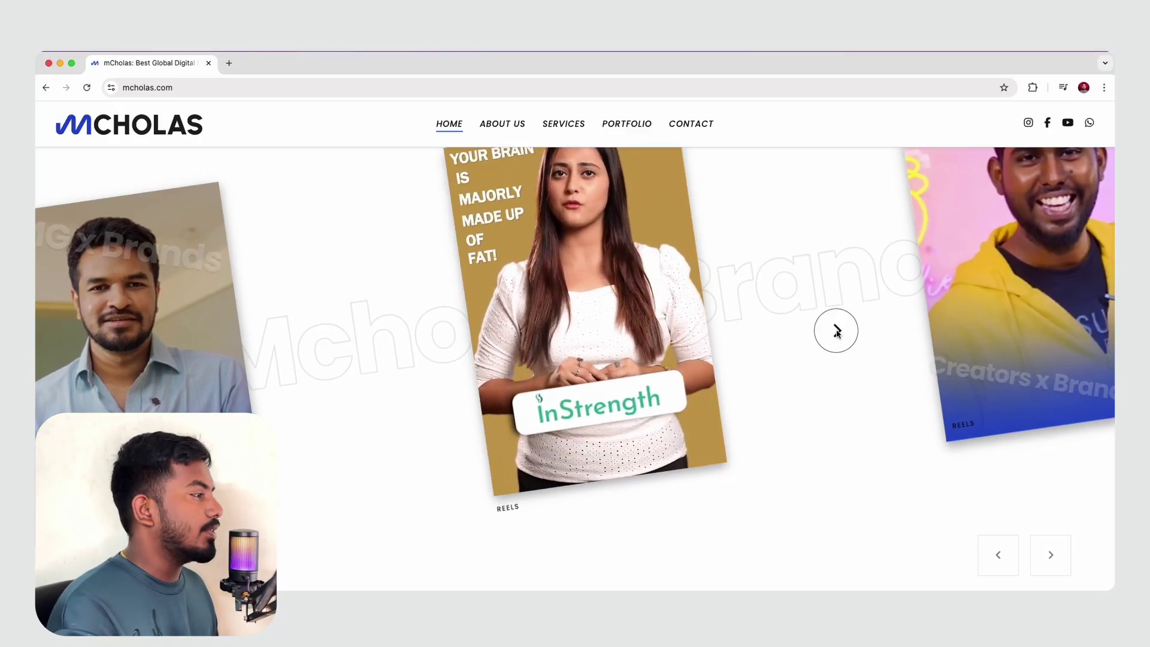
{"action": "scroll", "coordinate": [836, 331], "scroll_direction": "down", "scroll_amount": 5}
{"action": "scroll", "coordinate": [838, 333], "scroll_direction": "down", "scroll_amount": 5}
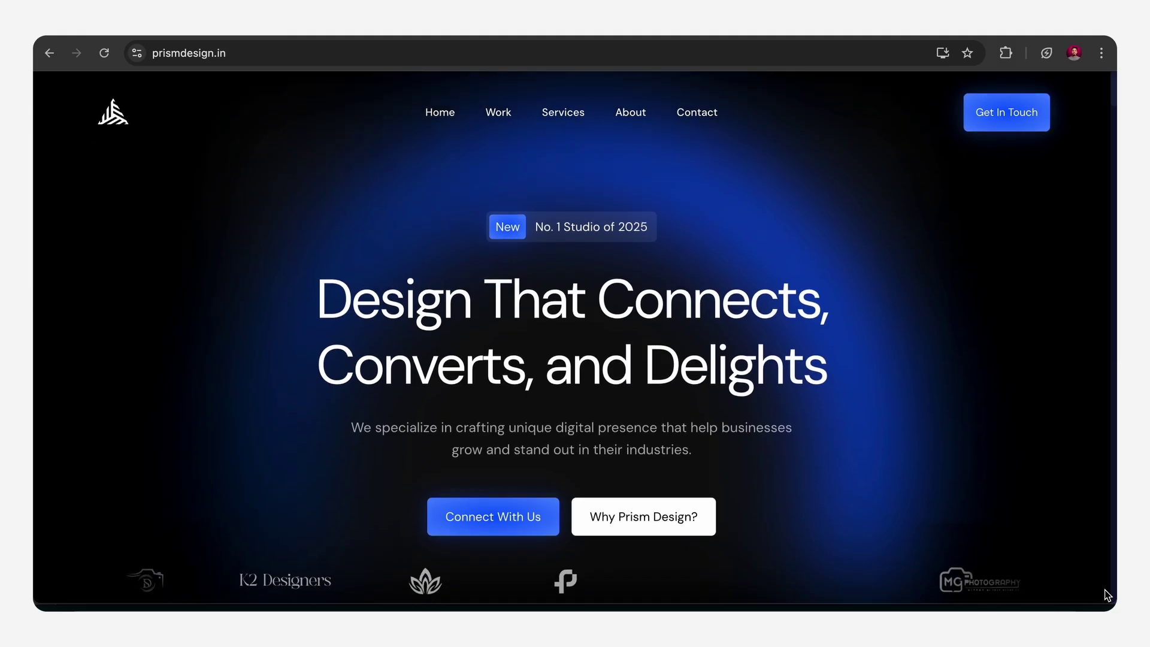
Examine the prismdesign.in home page from its hero through the about, project showcase and process stages to the feature cards
{"action": "scroll", "coordinate": [1106, 594], "scroll_direction": "down", "scroll_amount": 8}
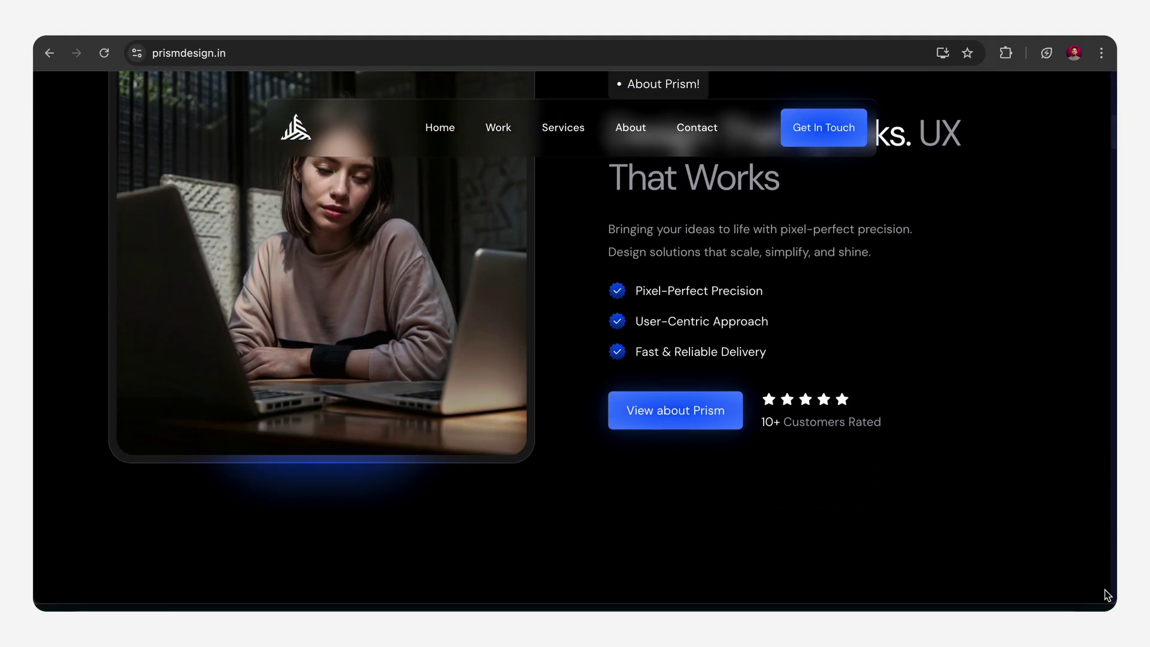
{"action": "scroll", "coordinate": [1107, 594], "scroll_direction": "down", "scroll_amount": 10}
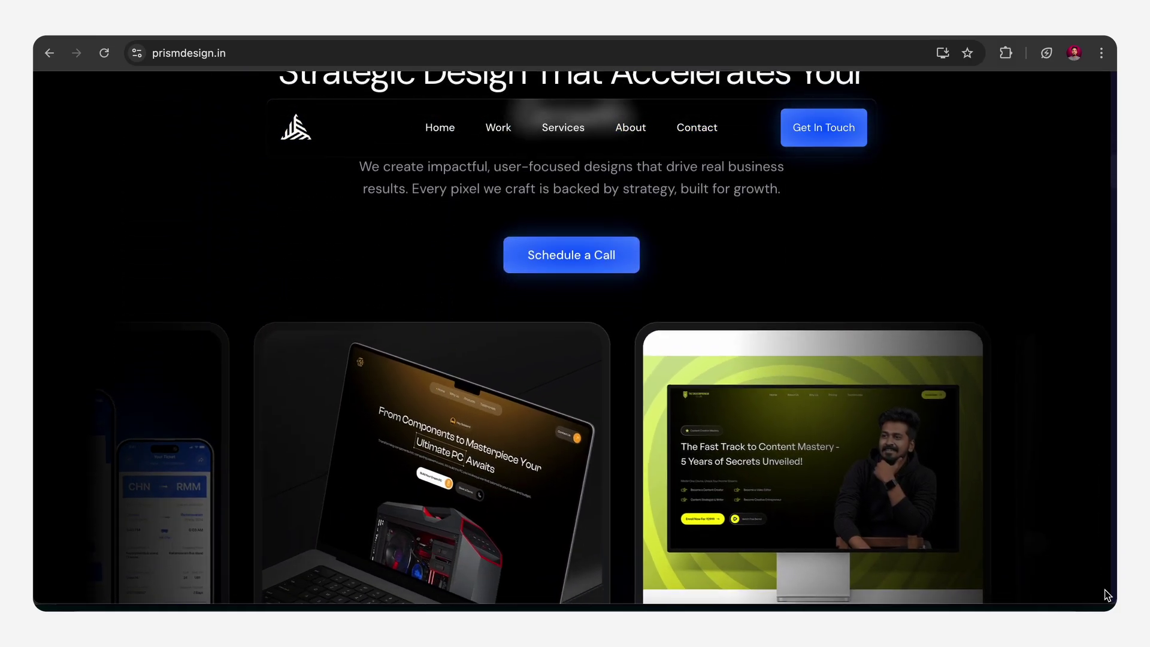
{"action": "scroll", "coordinate": [1107, 595], "scroll_direction": "down", "scroll_amount": 10}
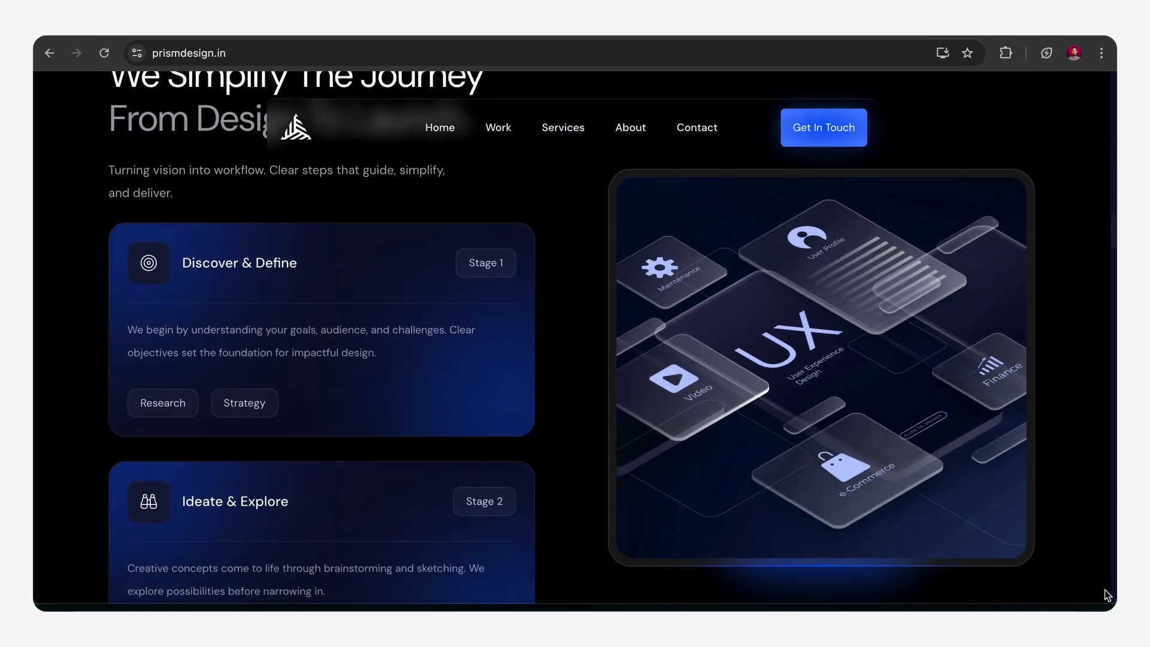
{"action": "scroll", "coordinate": [1107, 595], "scroll_direction": "down", "scroll_amount": 10}
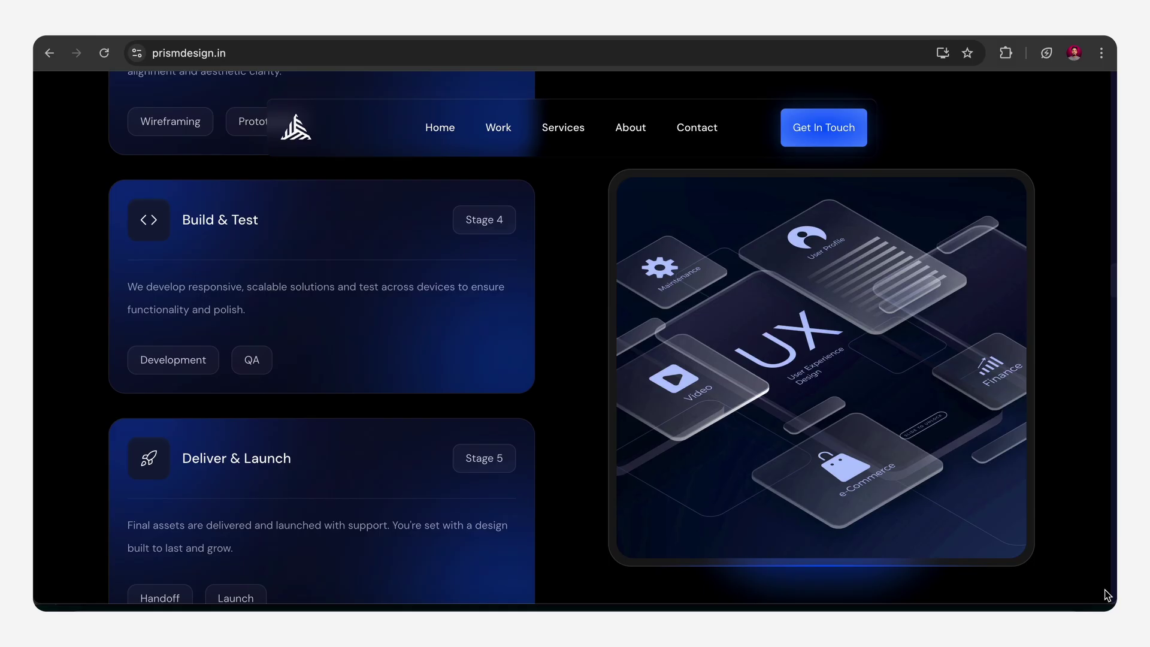
{"action": "scroll", "coordinate": [1107, 595], "scroll_direction": "down", "scroll_amount": 10}
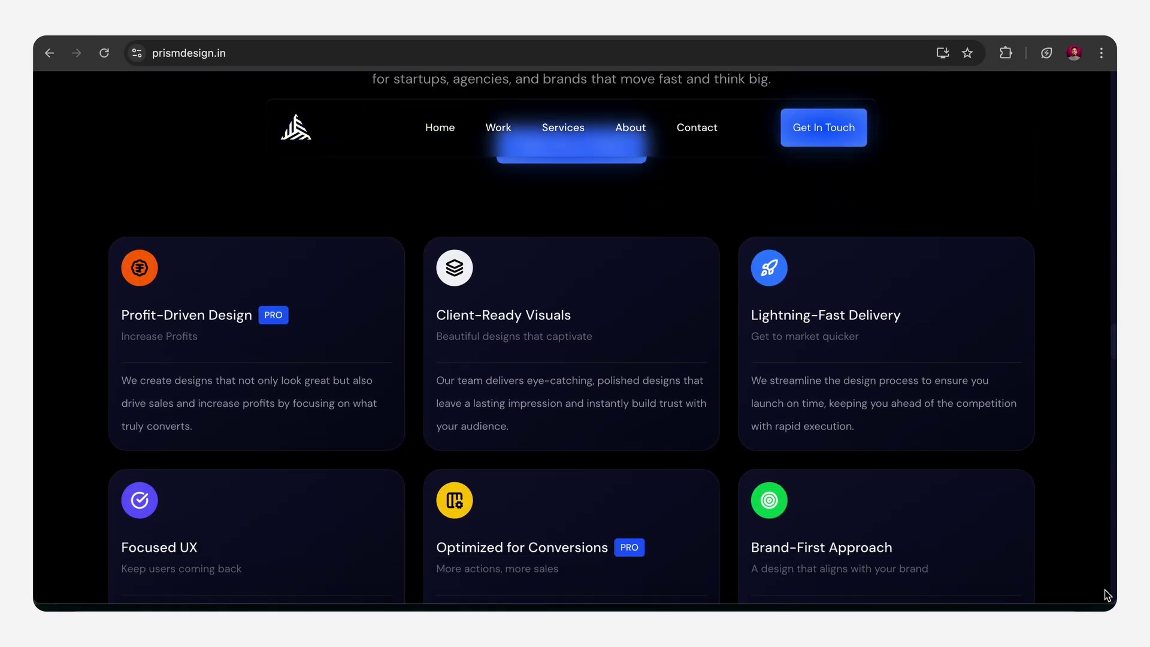
Review the service packages with their prices and the customer reviews section on prismdesign.in
{"action": "scroll", "coordinate": [1107, 594], "scroll_direction": "down", "scroll_amount": 10}
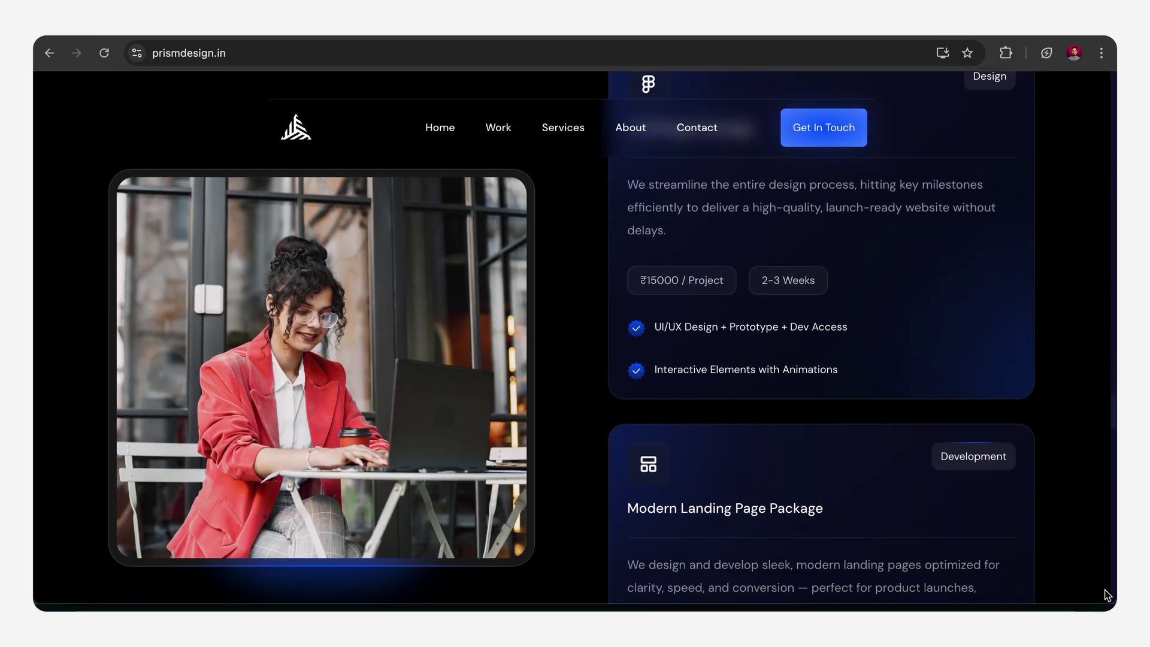
{"action": "scroll", "coordinate": [1107, 595], "scroll_direction": "down", "scroll_amount": 10}
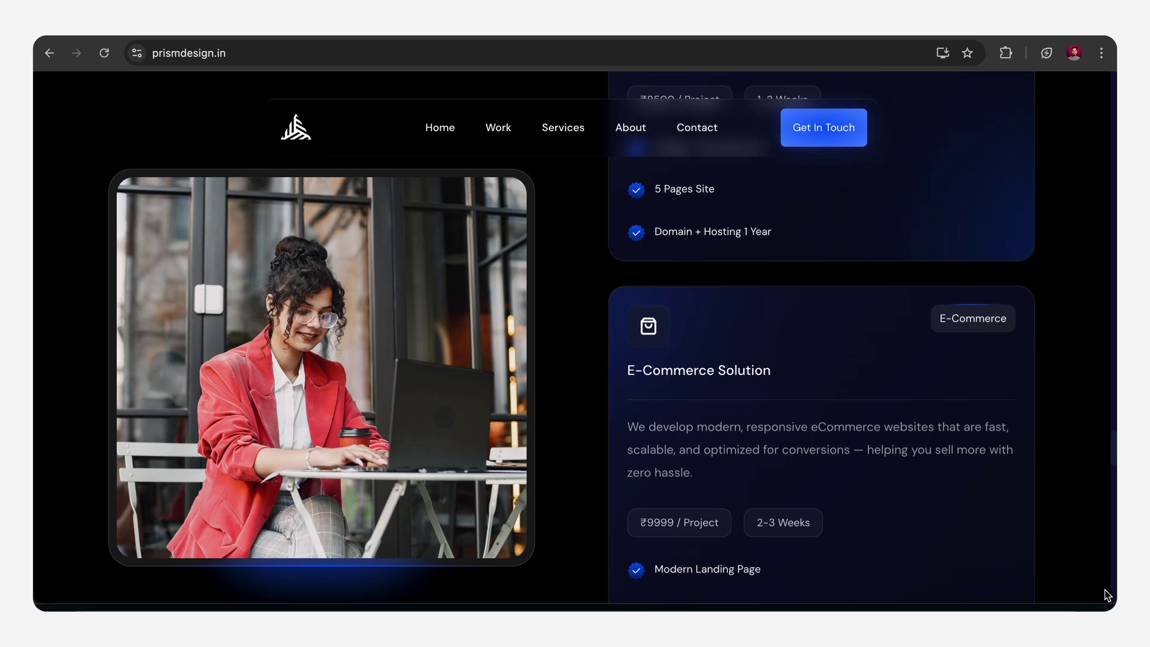
{"action": "scroll", "coordinate": [1107, 594], "scroll_direction": "down", "scroll_amount": 10}
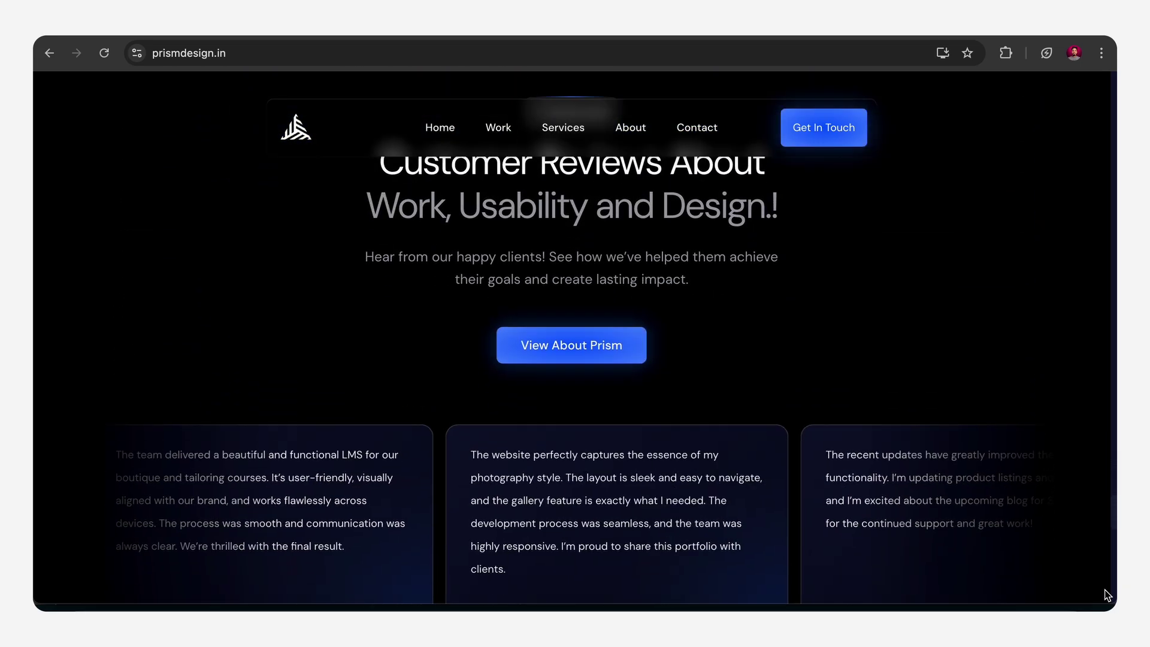
{"action": "scroll", "coordinate": [1107, 595], "scroll_direction": "down", "scroll_amount": 10}
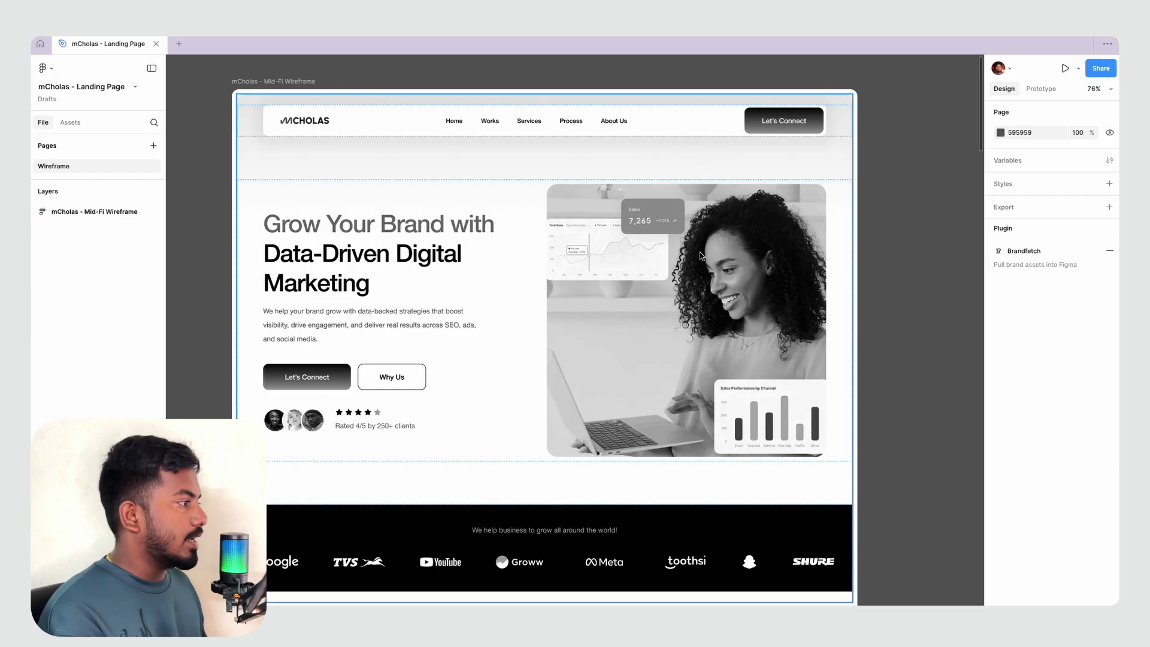
Switch to Figma and examine the navigation, hero section and client logo strip of the mCholas - Mid-Fi Wireframe
{"action": "scroll", "coordinate": [701, 256], "scroll_direction": "left", "scroll_amount": 1}
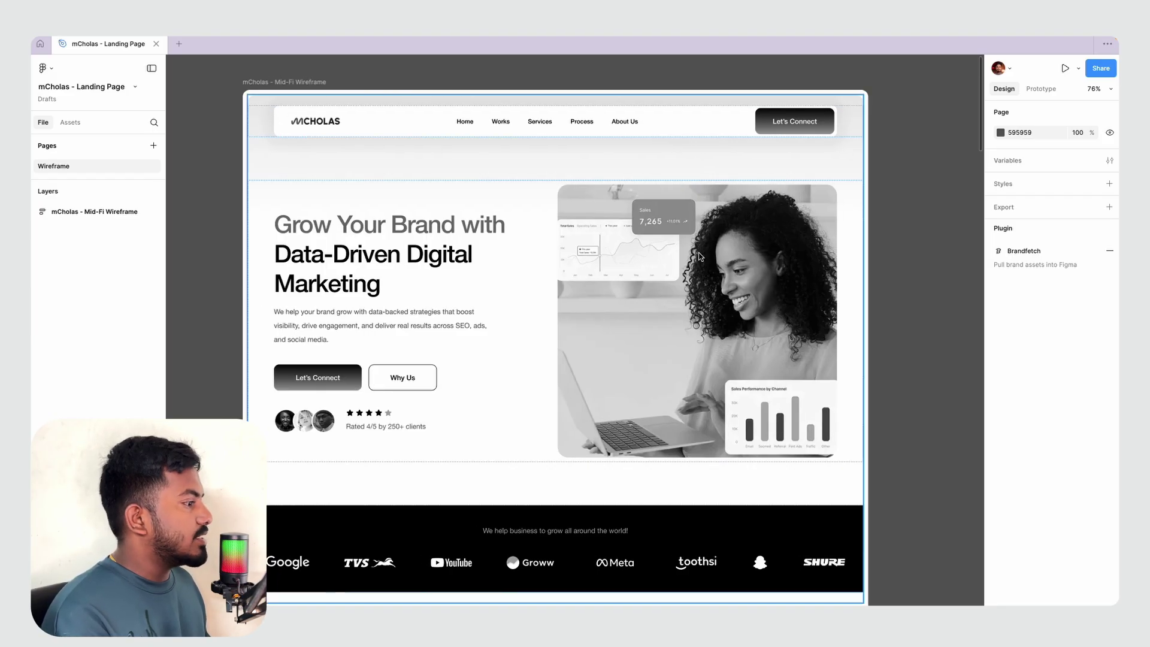
{"action": "scroll", "coordinate": [702, 260], "scroll_direction": "down", "scroll_amount": 1}
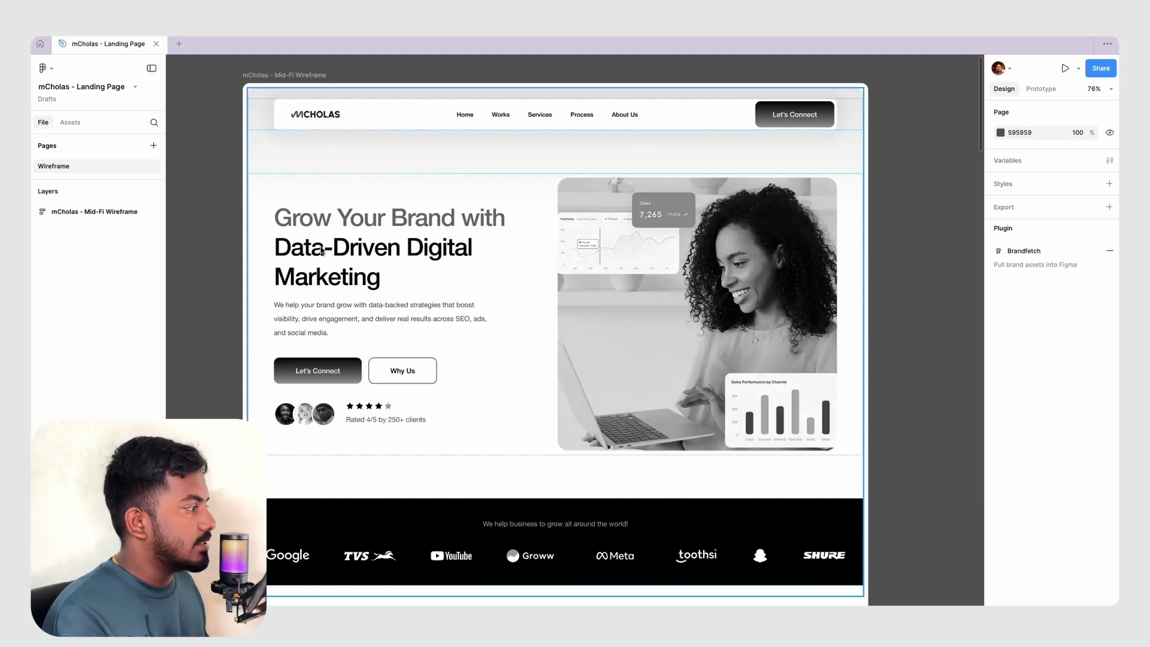
{"action": "scroll", "coordinate": [351, 318], "scroll_direction": "down", "scroll_amount": 1}
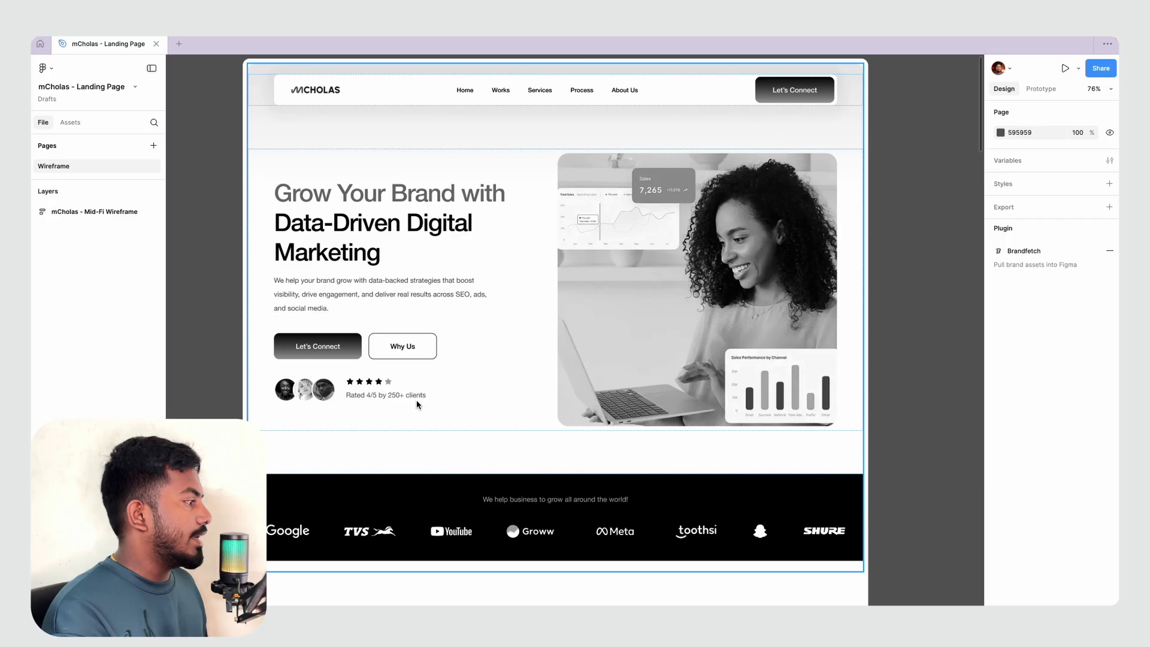
{"action": "scroll", "coordinate": [418, 405], "scroll_direction": "down", "scroll_amount": 5}
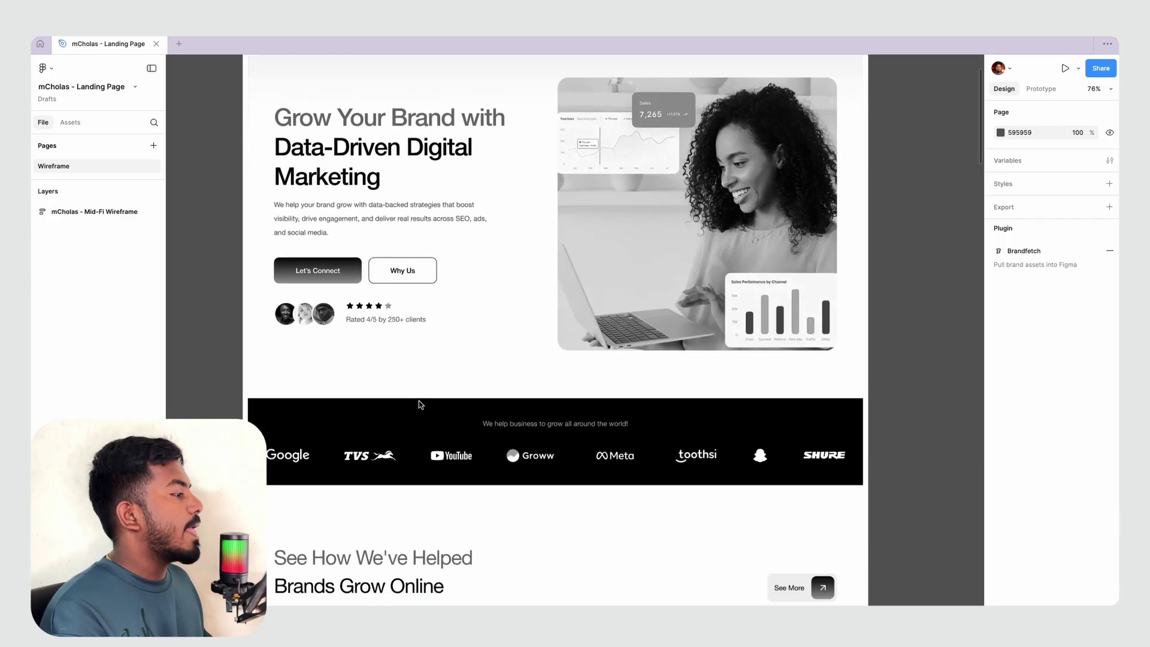
Compare the wireframe's client logo strip and portfolio section with the logos and works carousel on the live mCholas site in Chrome
{"action": "key", "text": "super+Tab"}
{"action": "scroll", "coordinate": [432, 363], "scroll_direction": "up", "scroll_amount": 10}
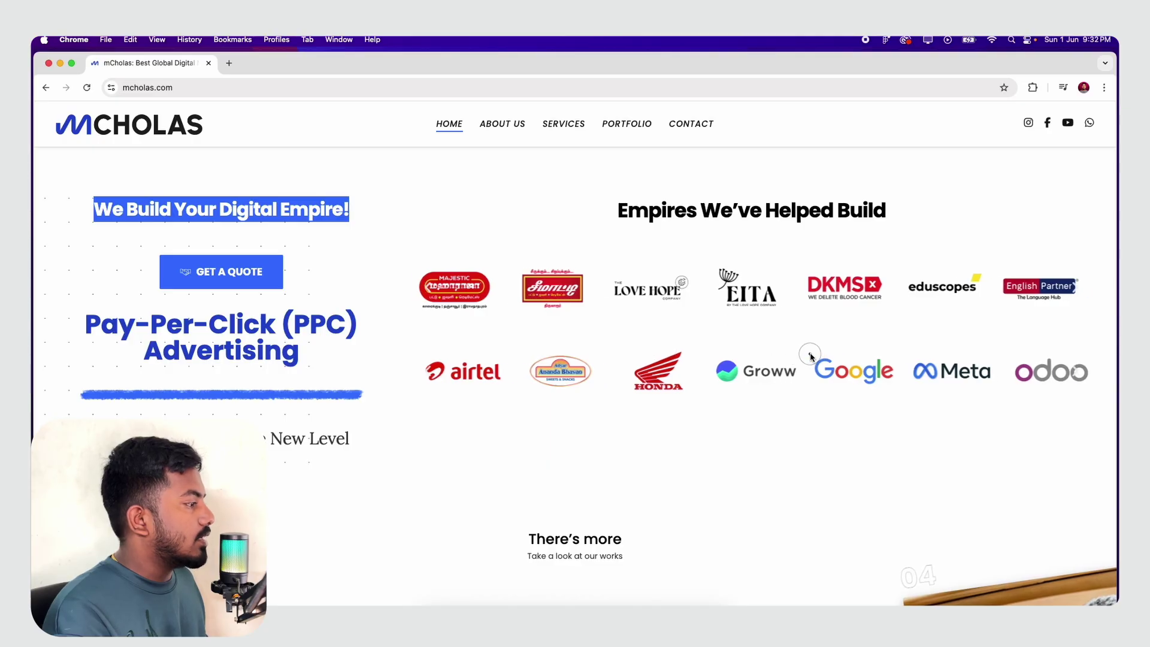
{"action": "key", "text": "super+Tab"}
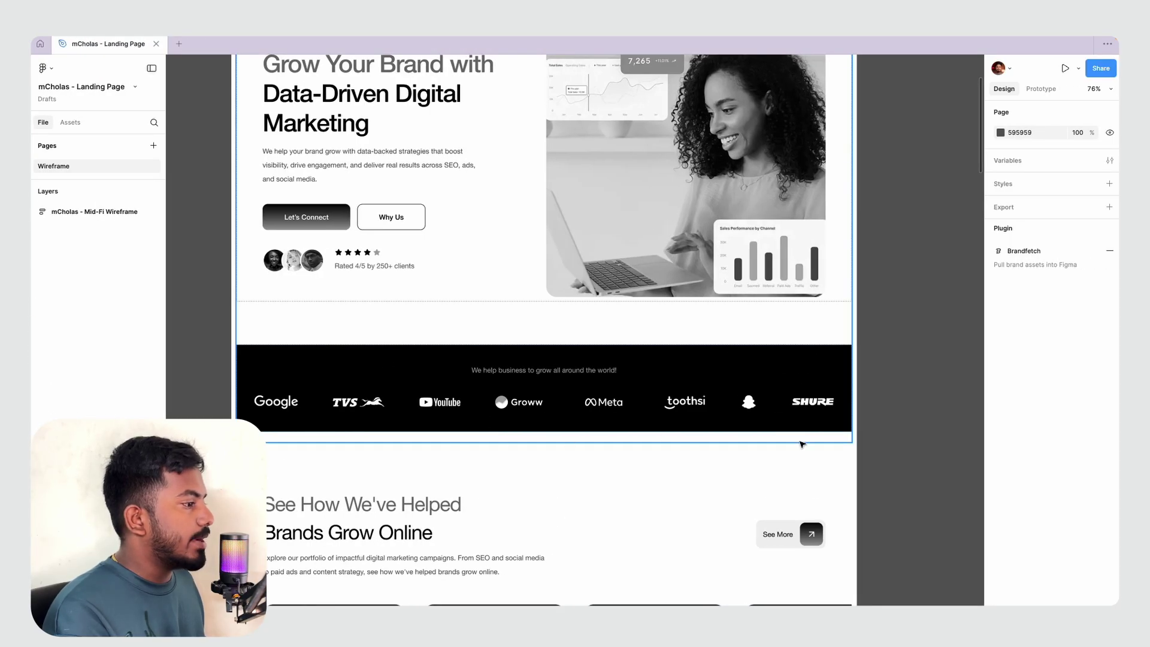
{"action": "scroll", "coordinate": [802, 426], "scroll_direction": "down", "scroll_amount": 5}
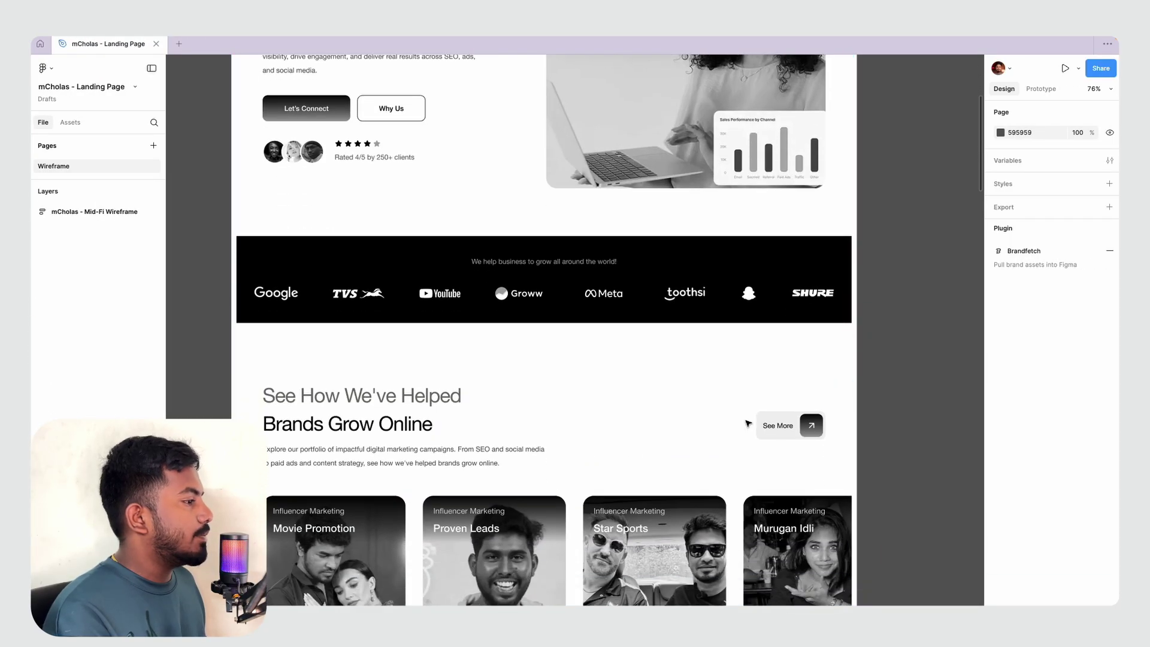
{"action": "key", "text": "super+Tab"}
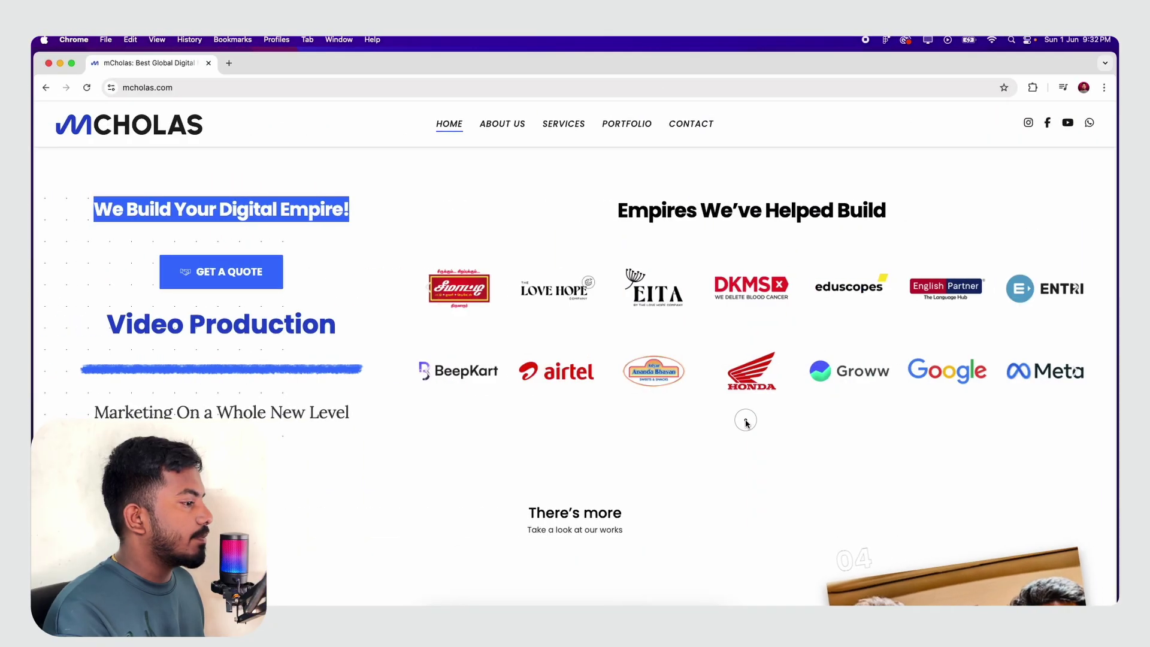
{"action": "scroll", "coordinate": [745, 420], "scroll_direction": "down", "scroll_amount": 5}
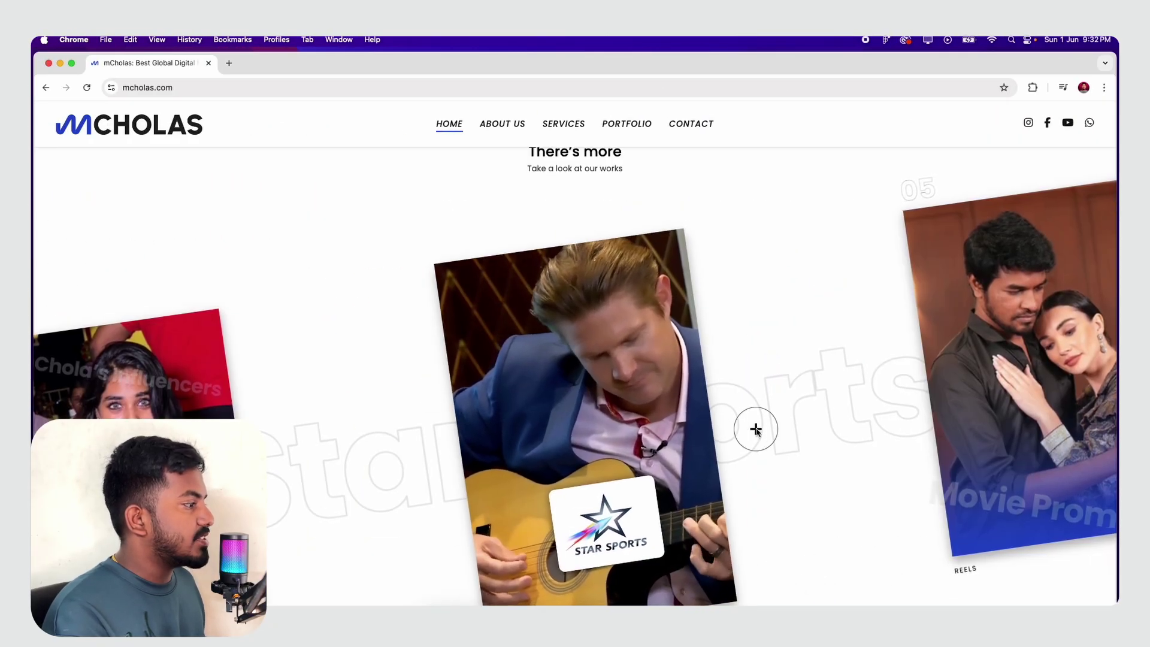
{"action": "key", "text": "super+Tab"}
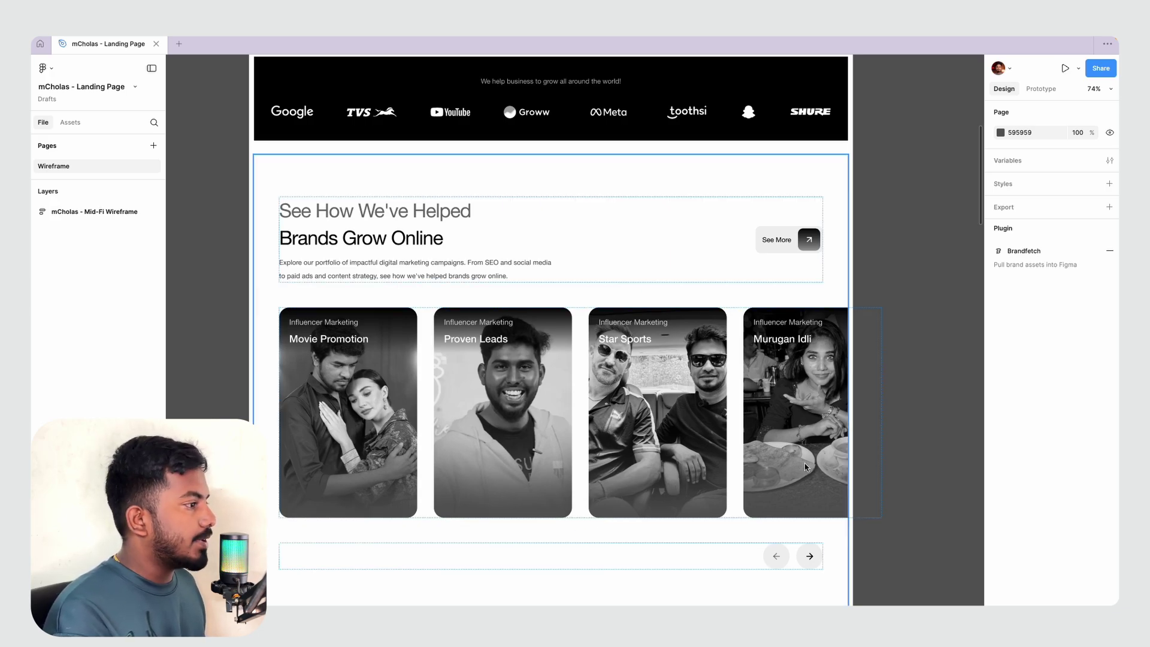
Go through the wireframe's Driven by Data banner, grouped Marketing Services cards and Our Strategic Process section
{"action": "scroll", "coordinate": [798, 476], "scroll_direction": "down", "scroll_amount": 6}
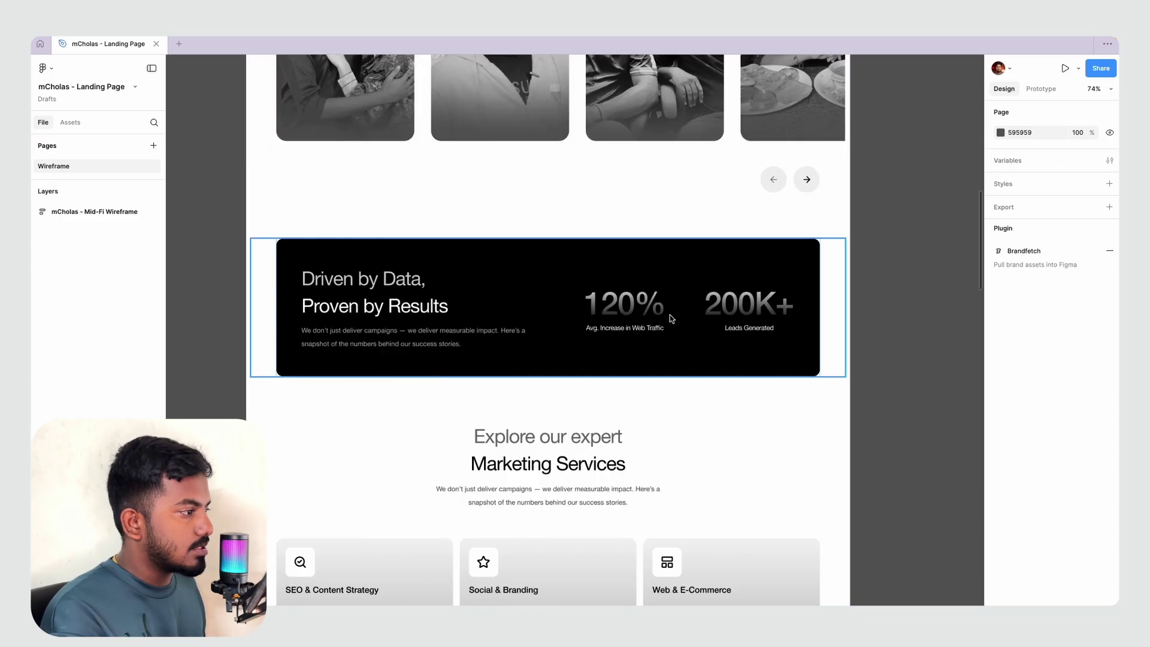
{"action": "scroll", "coordinate": [671, 318], "scroll_direction": "down", "scroll_amount": 4}
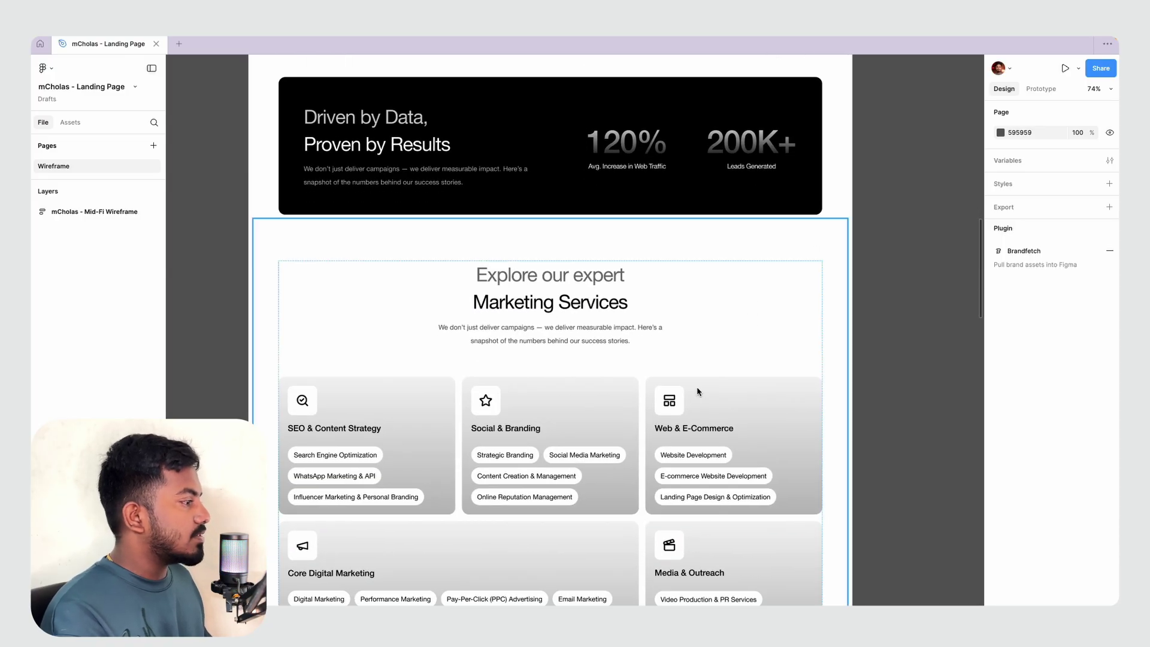
{"action": "scroll", "coordinate": [695, 391], "scroll_direction": "down", "scroll_amount": 1}
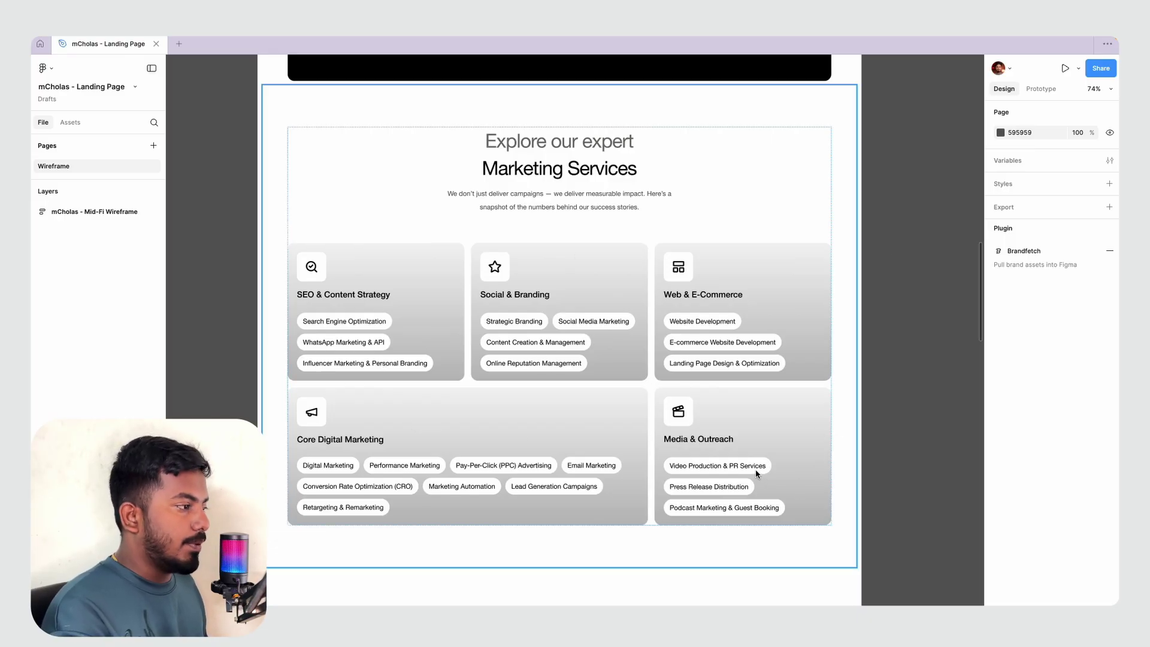
{"action": "scroll", "coordinate": [746, 386], "scroll_direction": "down", "scroll_amount": 5}
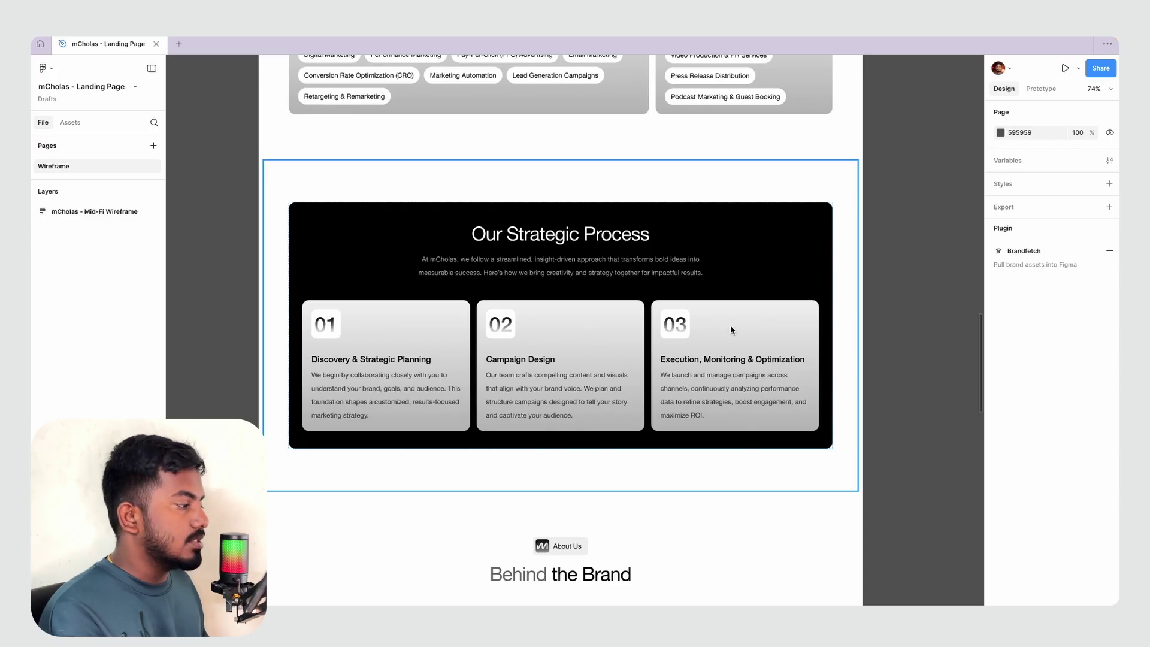
Review the wireframe's Behind the Brand section, client testimonials, Let's Clear Things Up questions and footer
{"action": "scroll", "coordinate": [740, 335], "scroll_direction": "down", "scroll_amount": 6}
{"action": "scroll", "coordinate": [740, 357], "scroll_direction": "up", "scroll_amount": 1}
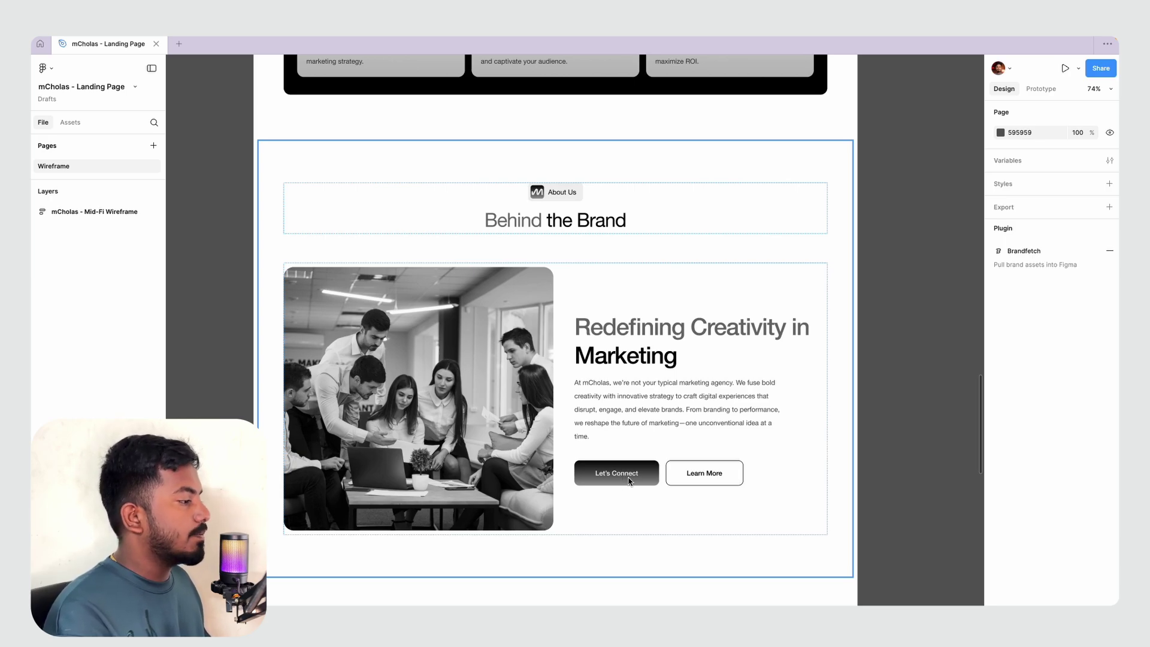
{"action": "scroll", "coordinate": [629, 479], "scroll_direction": "down", "scroll_amount": 8}
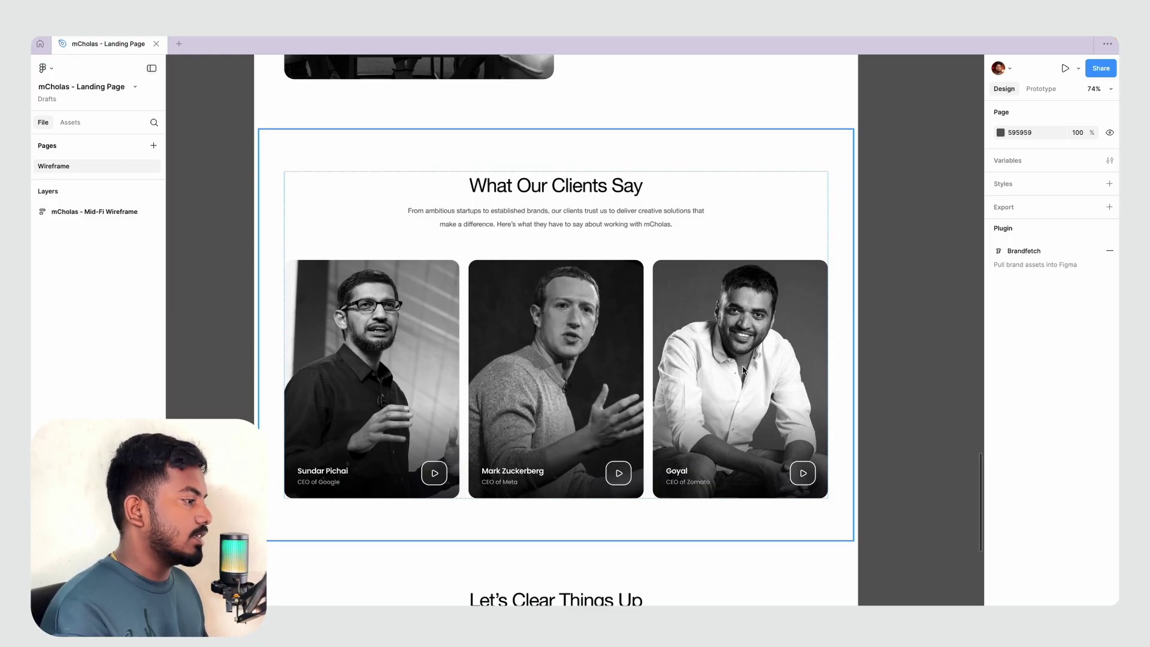
{"action": "scroll", "coordinate": [743, 376], "scroll_direction": "down", "scroll_amount": 7}
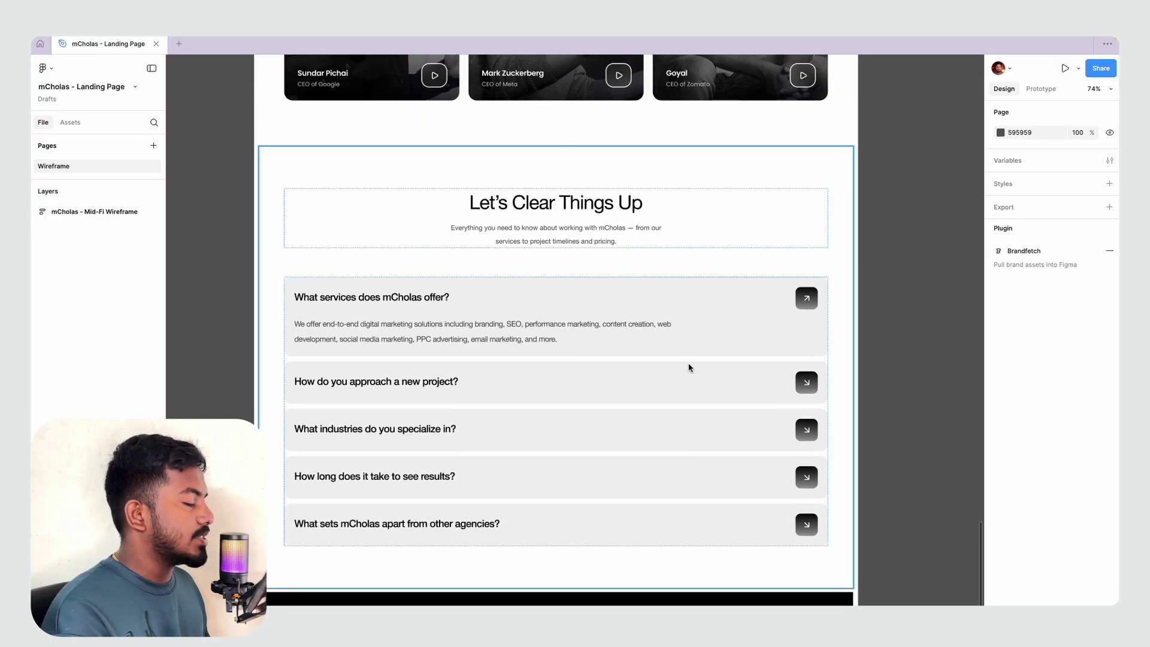
{"action": "scroll", "coordinate": [413, 383], "scroll_direction": "down", "scroll_amount": 5}
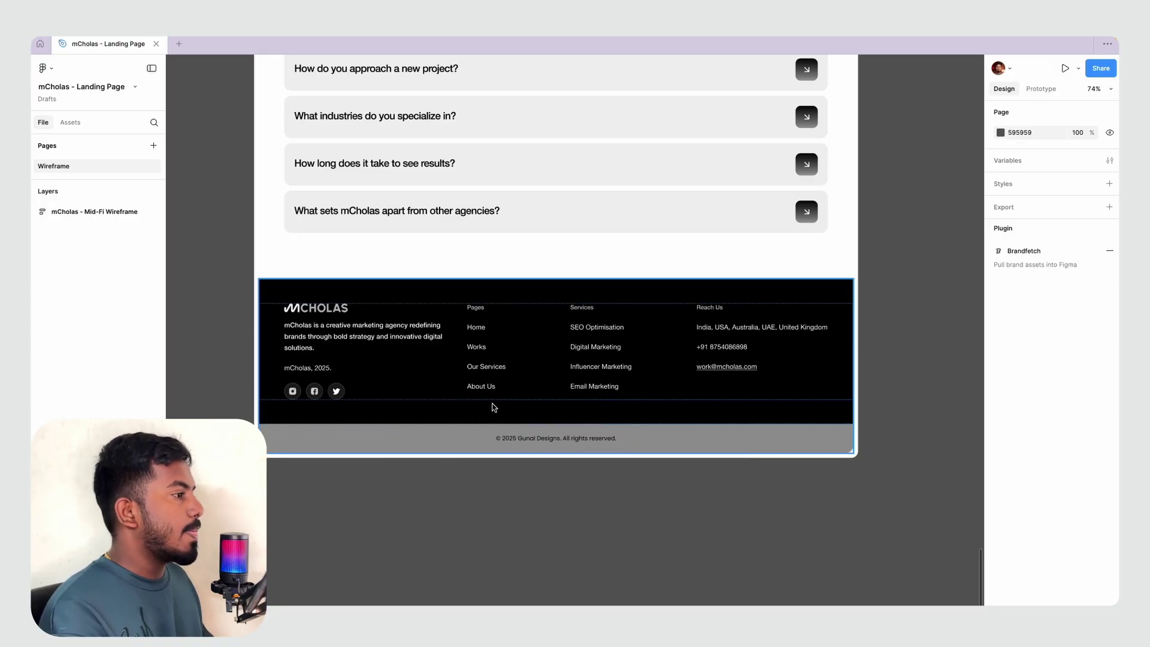
View the whole mid-fi wireframe from the testimonials back up to its hero section
{"action": "scroll", "coordinate": [611, 354], "scroll_direction": "up", "scroll_amount": 10}
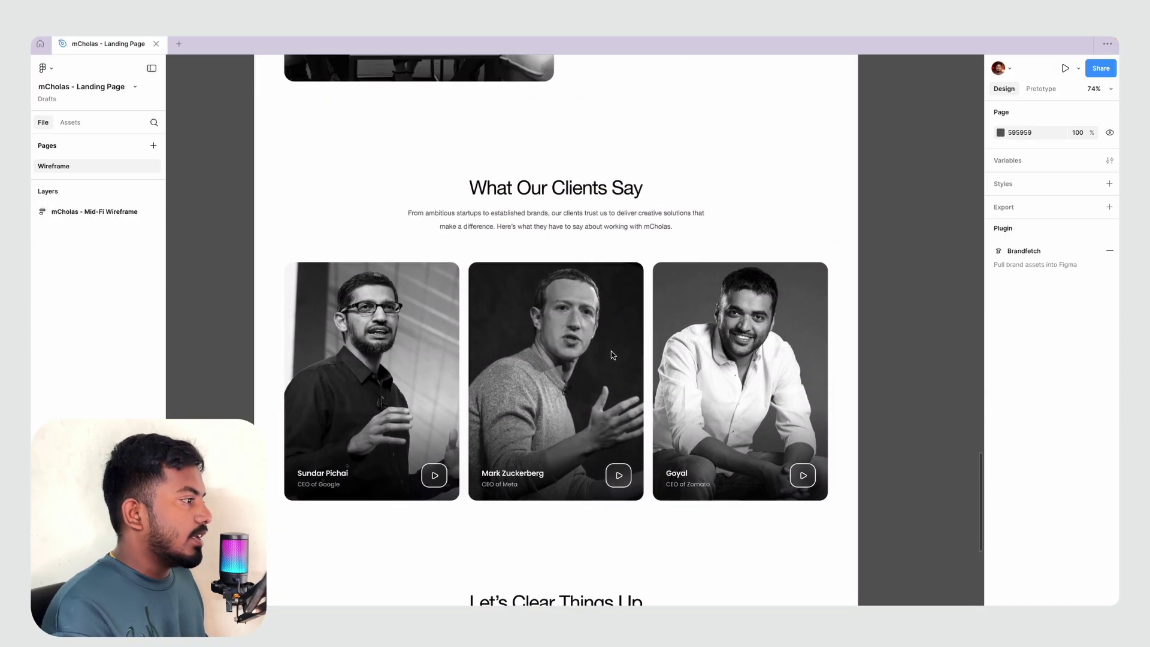
{"action": "scroll", "coordinate": [611, 352], "scroll_direction": "up", "scroll_amount": 5}
{"action": "scroll", "coordinate": [611, 352], "scroll_direction": "down", "scroll_amount": 5}
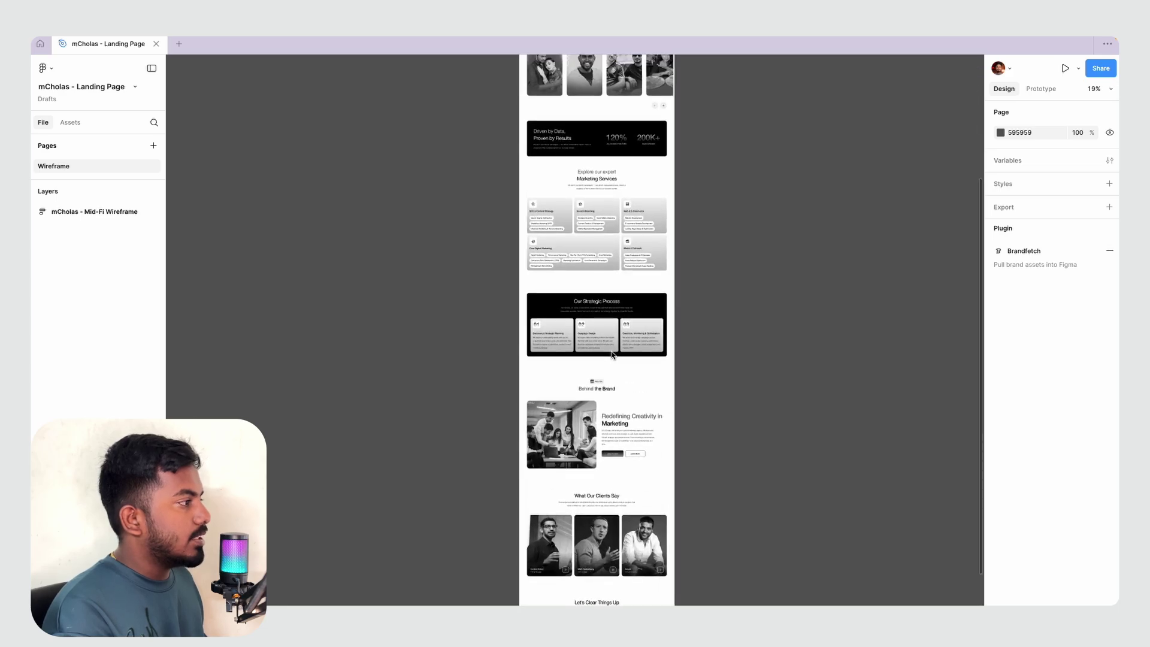
{"action": "scroll", "coordinate": [612, 355], "scroll_direction": "up", "scroll_amount": 5}
{"action": "scroll", "coordinate": [570, 235], "scroll_direction": "up", "scroll_amount": 5}
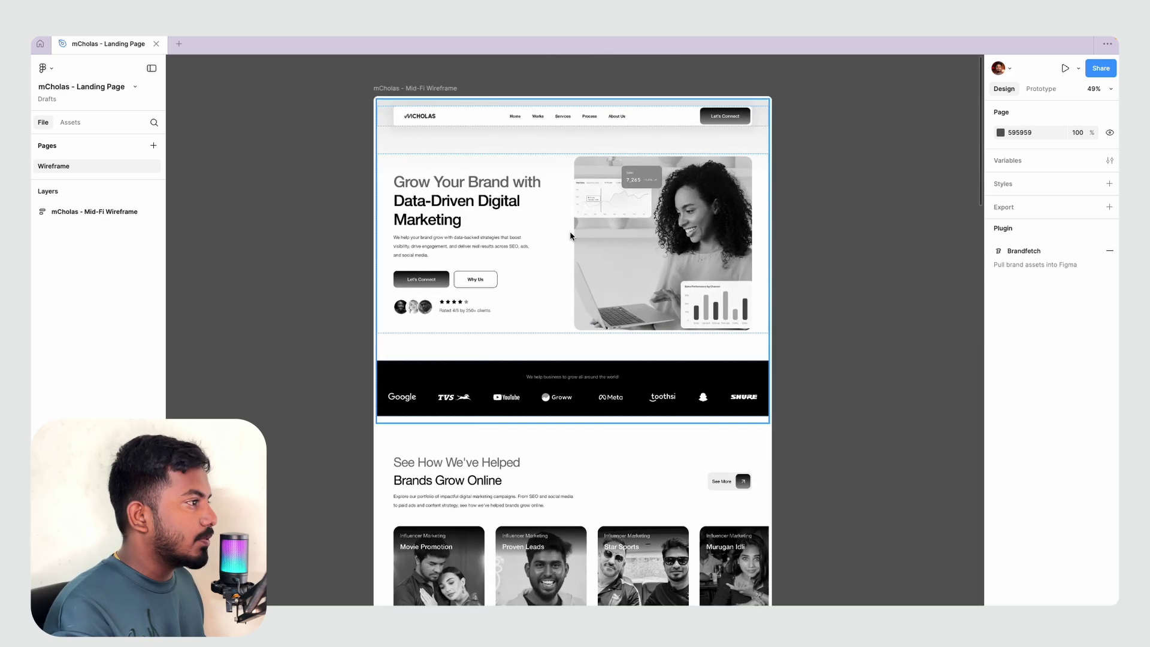
{"action": "scroll", "coordinate": [570, 235], "scroll_direction": "up", "scroll_amount": 4}
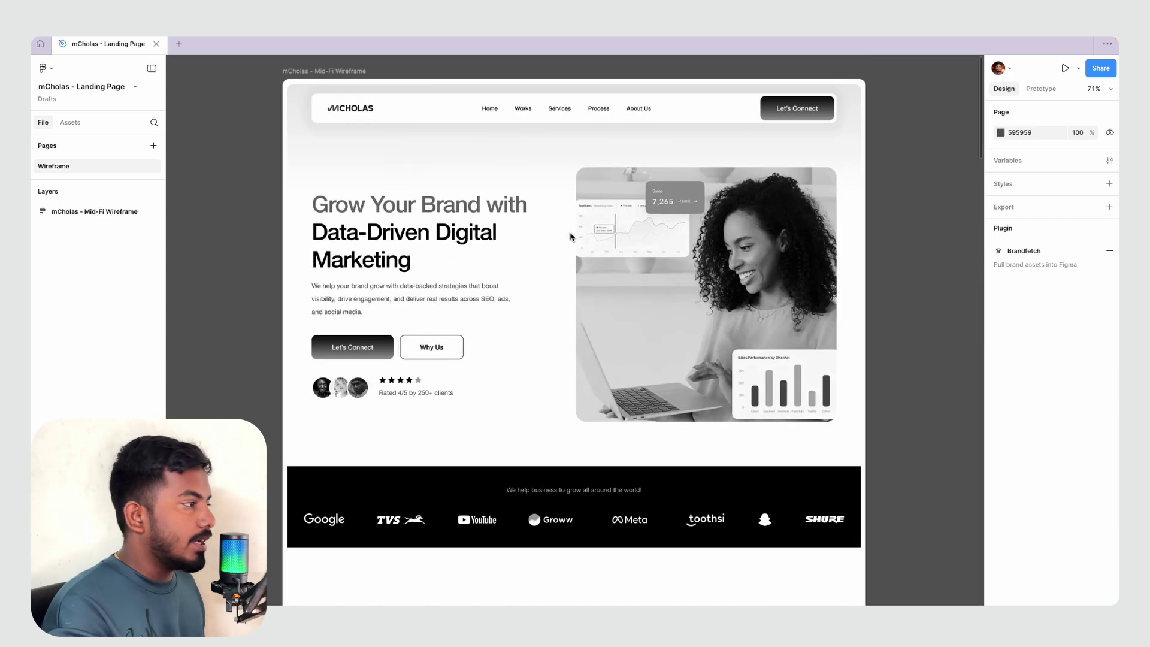
{"action": "scroll", "coordinate": [570, 235], "scroll_direction": "up", "scroll_amount": 2}
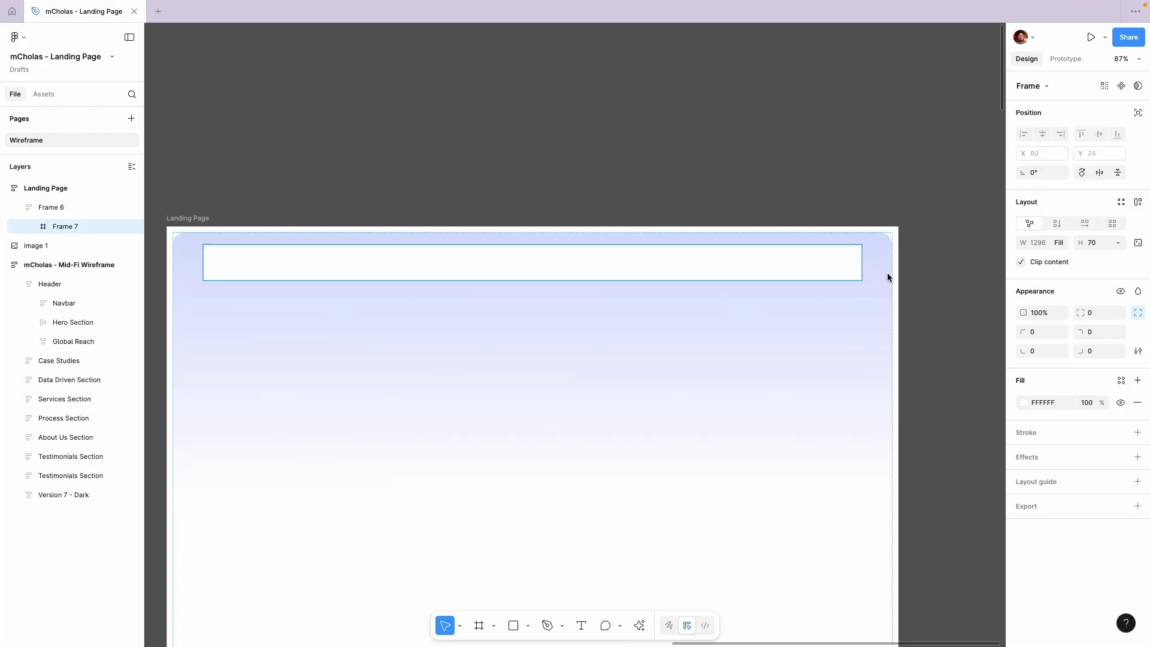
{"action": "left_click", "coordinate": [267, 174]}
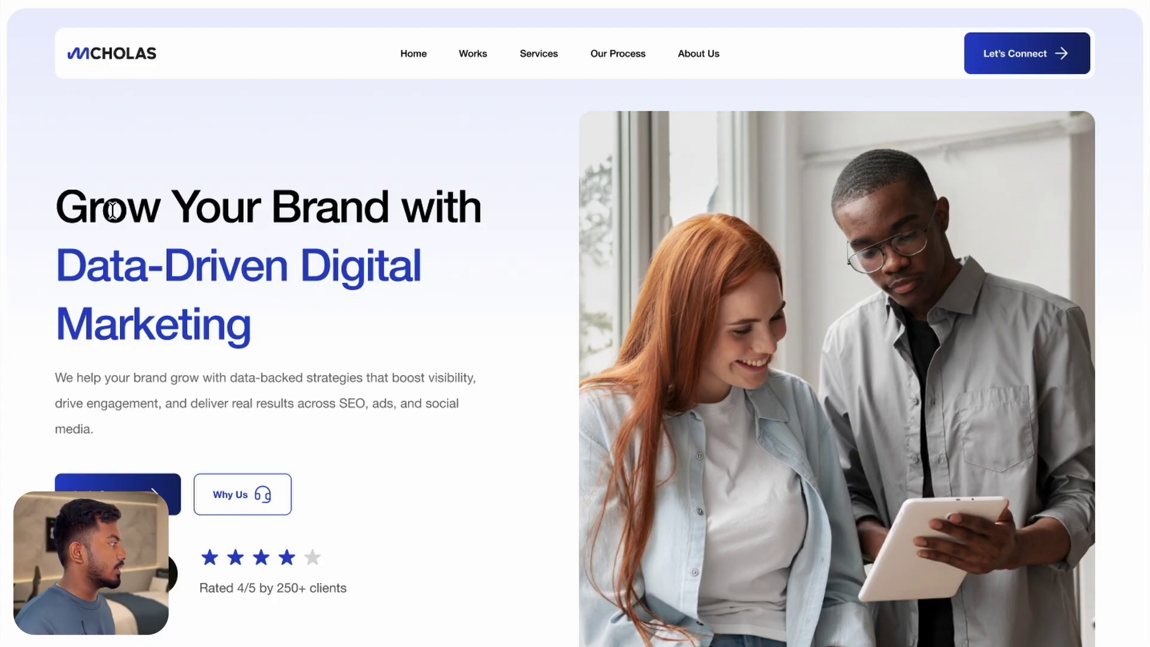
Review the finished landing page's hero section, client logo strip and See How We've Helped Brands Grow Online portfolio cards
{"action": "scroll", "coordinate": [436, 377], "scroll_direction": "down", "scroll_amount": 10}
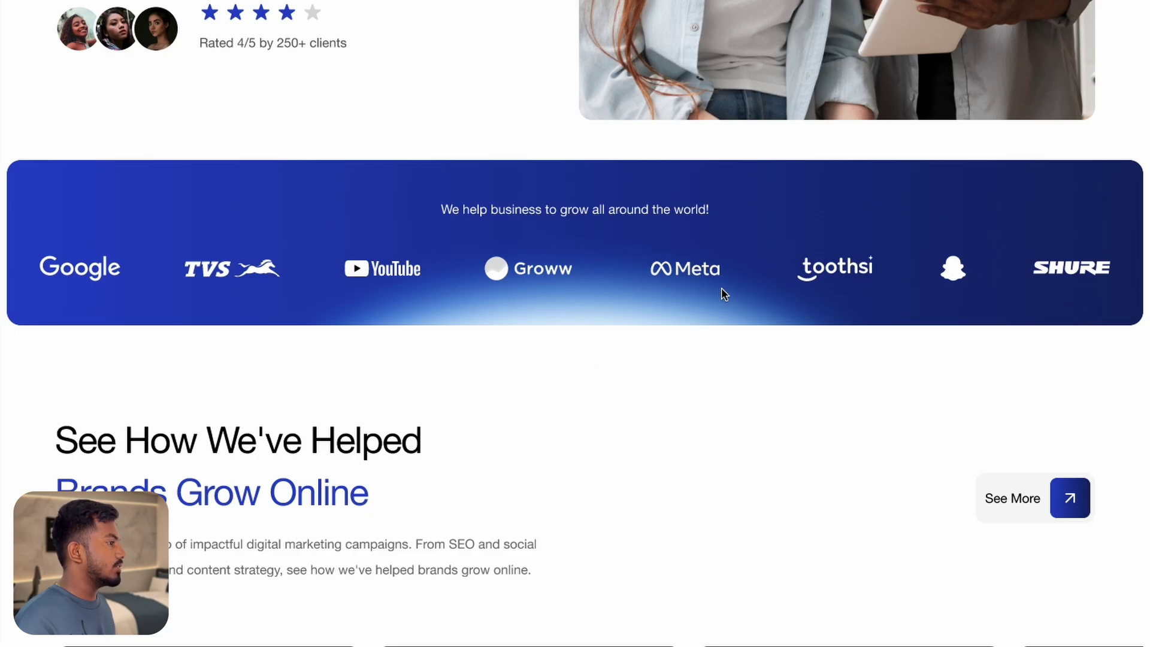
{"action": "scroll", "coordinate": [721, 288], "scroll_direction": "down", "scroll_amount": 5}
{"action": "scroll", "coordinate": [737, 289], "scroll_direction": "down", "scroll_amount": 1}
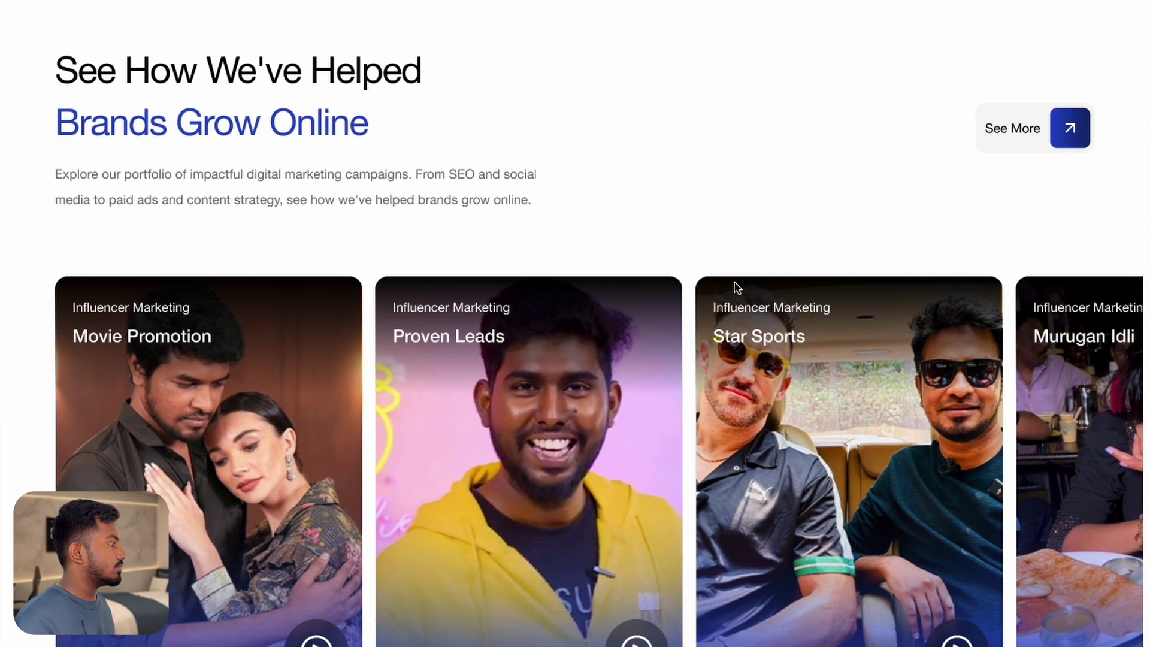
{"action": "scroll", "coordinate": [734, 281], "scroll_direction": "down", "scroll_amount": 1}
{"action": "scroll", "coordinate": [685, 246], "scroll_direction": "up", "scroll_amount": 2}
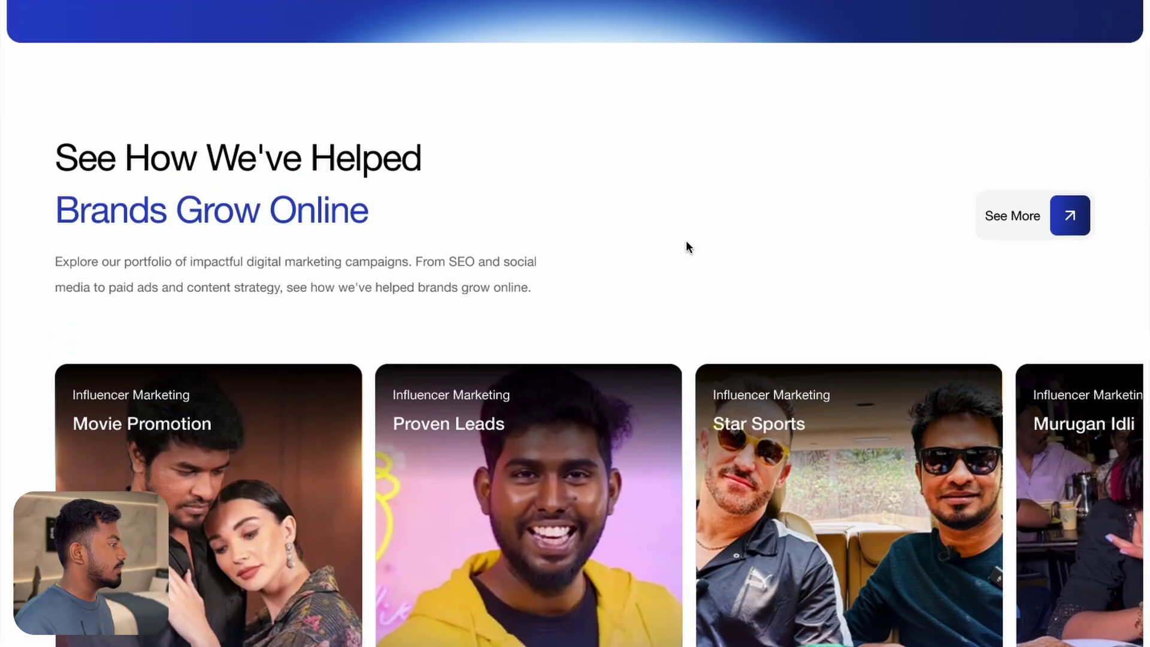
{"action": "scroll", "coordinate": [770, 360], "scroll_direction": "down", "scroll_amount": 2}
{"action": "scroll", "coordinate": [641, 345], "scroll_direction": "down", "scroll_amount": 3}
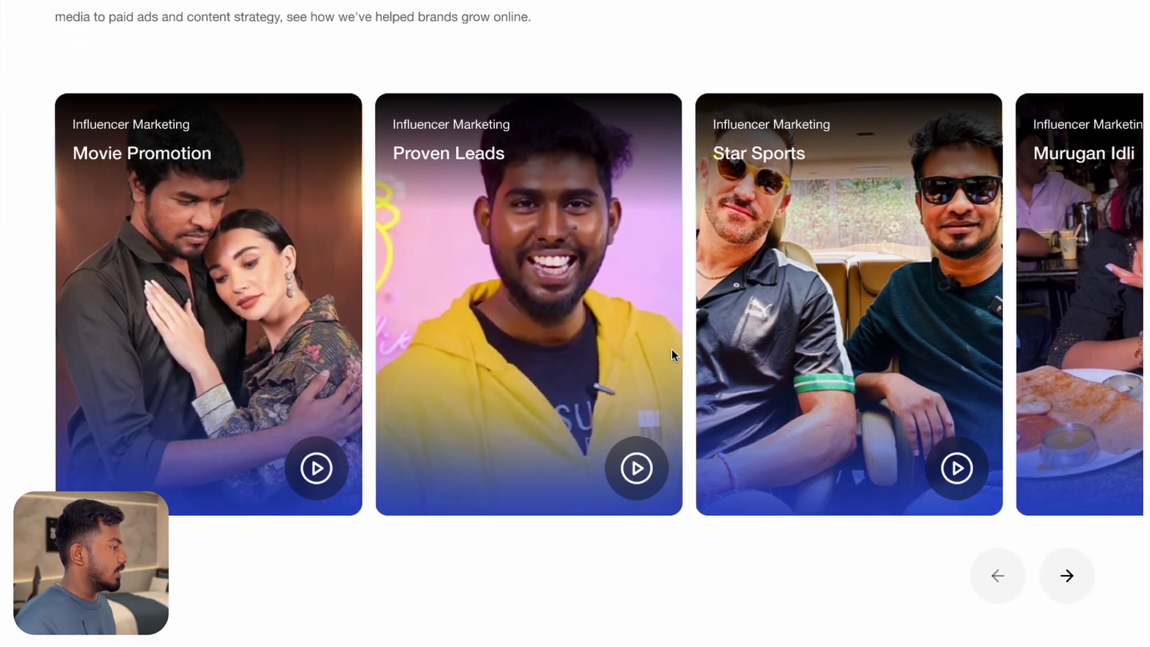
Go through the finished page's Driven by Data, Proven by Results banner and the grouped Marketing Services cards
{"action": "scroll", "coordinate": [672, 348], "scroll_direction": "down", "scroll_amount": 8}
{"action": "scroll", "coordinate": [672, 348], "scroll_direction": "down", "scroll_amount": 2}
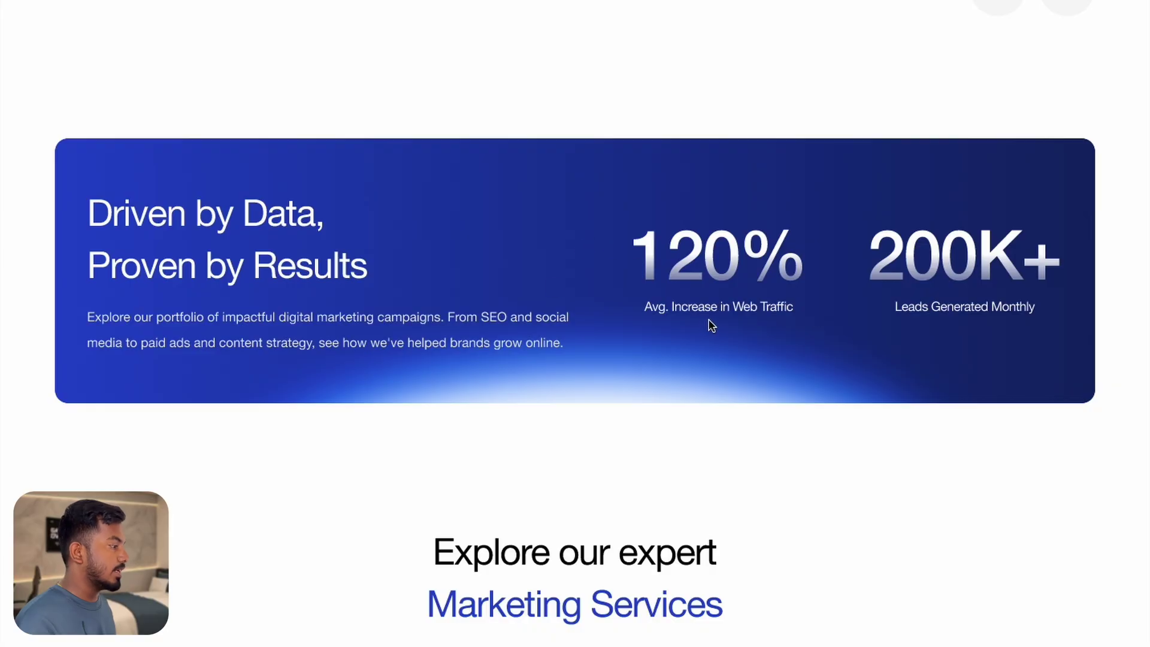
{"action": "scroll", "coordinate": [719, 322], "scroll_direction": "down", "scroll_amount": 8}
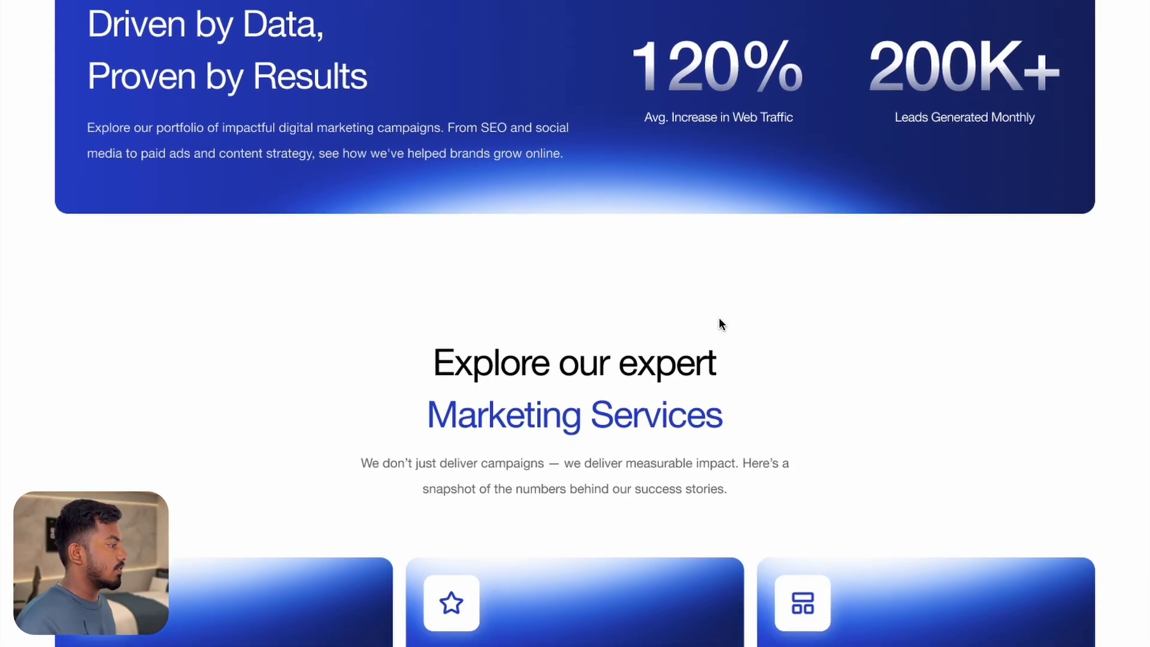
{"action": "scroll", "coordinate": [778, 570], "scroll_direction": "down", "scroll_amount": 7}
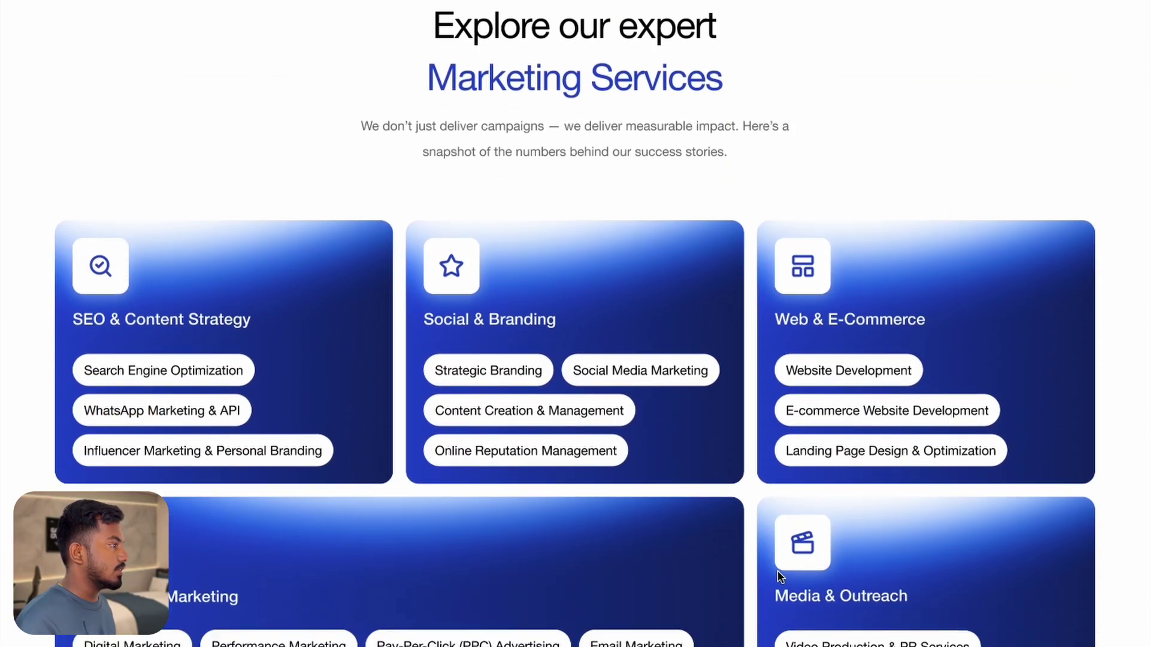
{"action": "scroll", "coordinate": [755, 527], "scroll_direction": "up", "scroll_amount": 5}
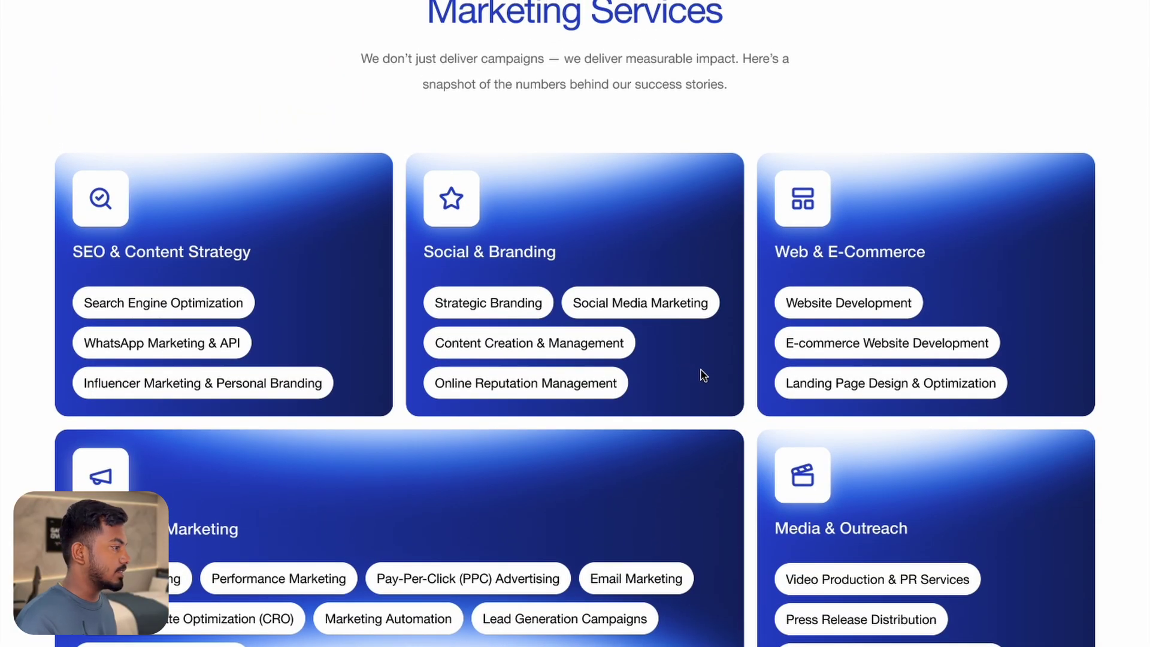
Examine the finished page's Behind the Brand section and the three Our Strategic Process cards
{"action": "scroll", "coordinate": [703, 375], "scroll_direction": "down", "scroll_amount": 12}
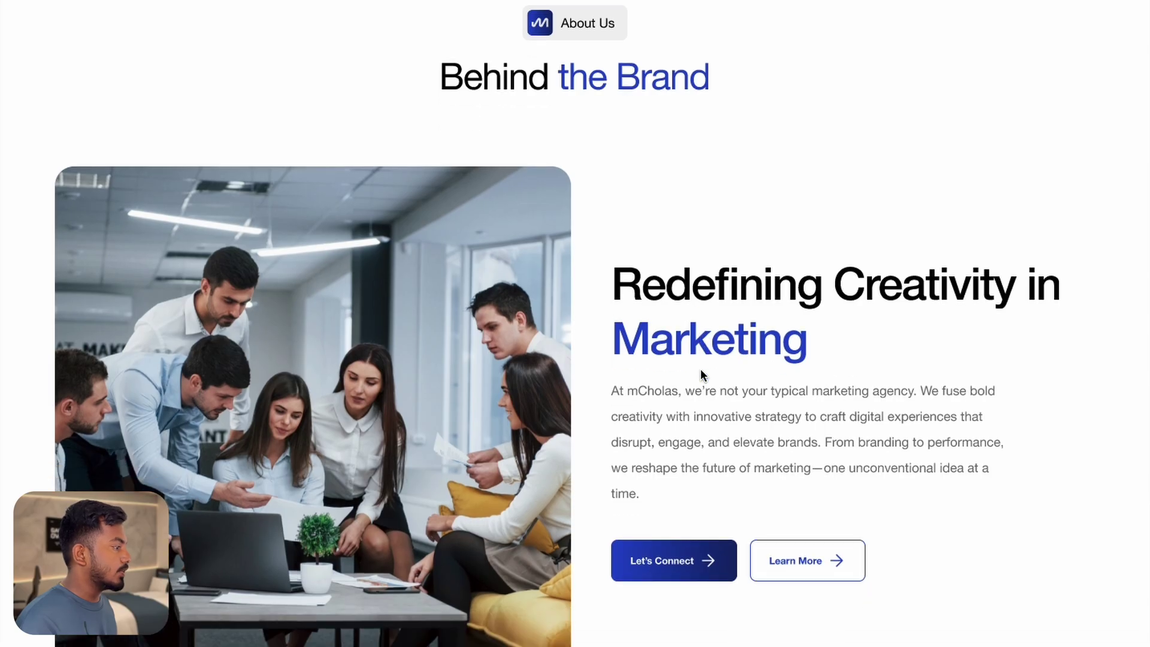
{"action": "scroll", "coordinate": [704, 375], "scroll_direction": "down", "scroll_amount": 10}
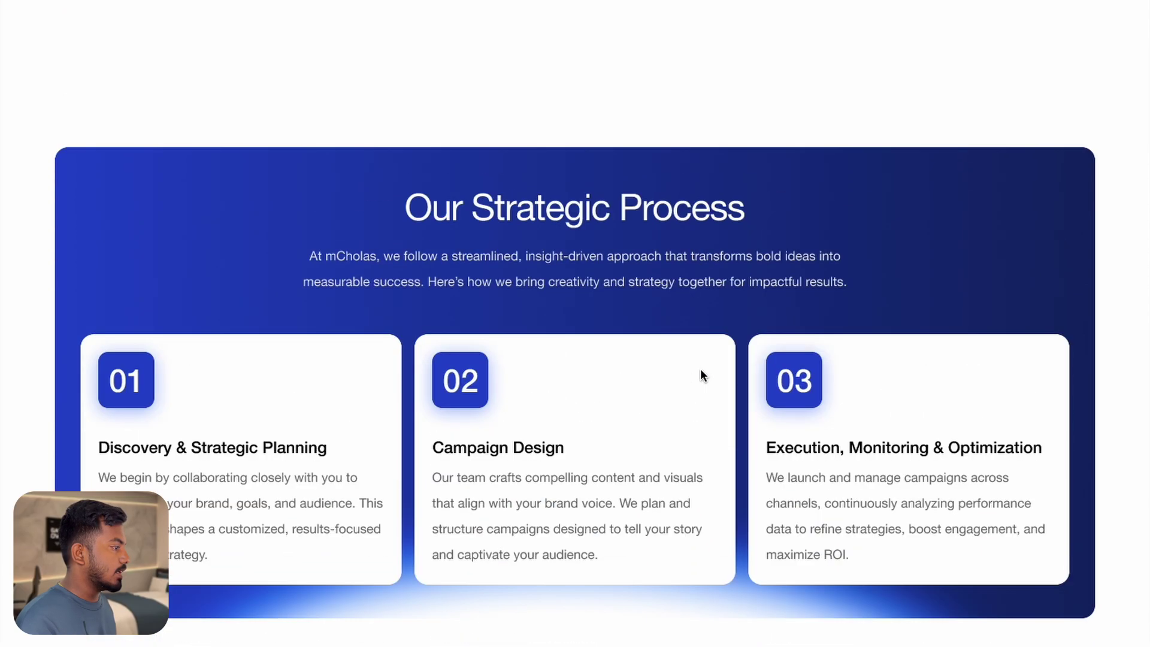
{"action": "scroll", "coordinate": [703, 375], "scroll_direction": "up", "scroll_amount": 10}
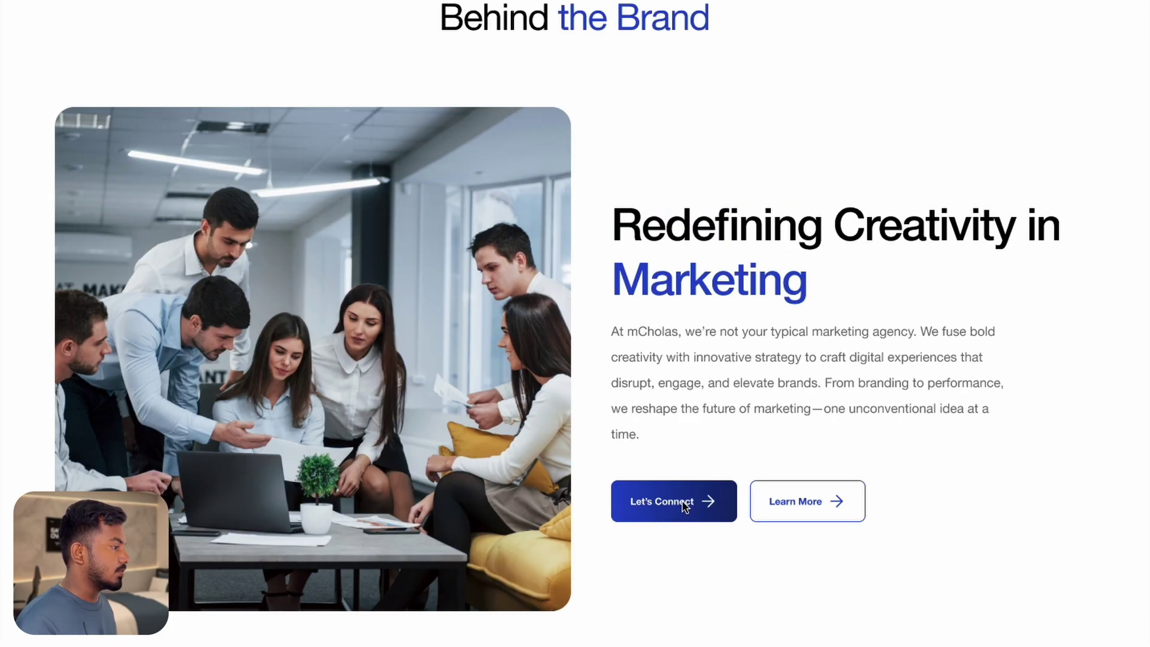
{"action": "scroll", "coordinate": [794, 514], "scroll_direction": "down", "scroll_amount": 10}
{"action": "scroll", "coordinate": [794, 513], "scroll_direction": "down", "scroll_amount": 1}
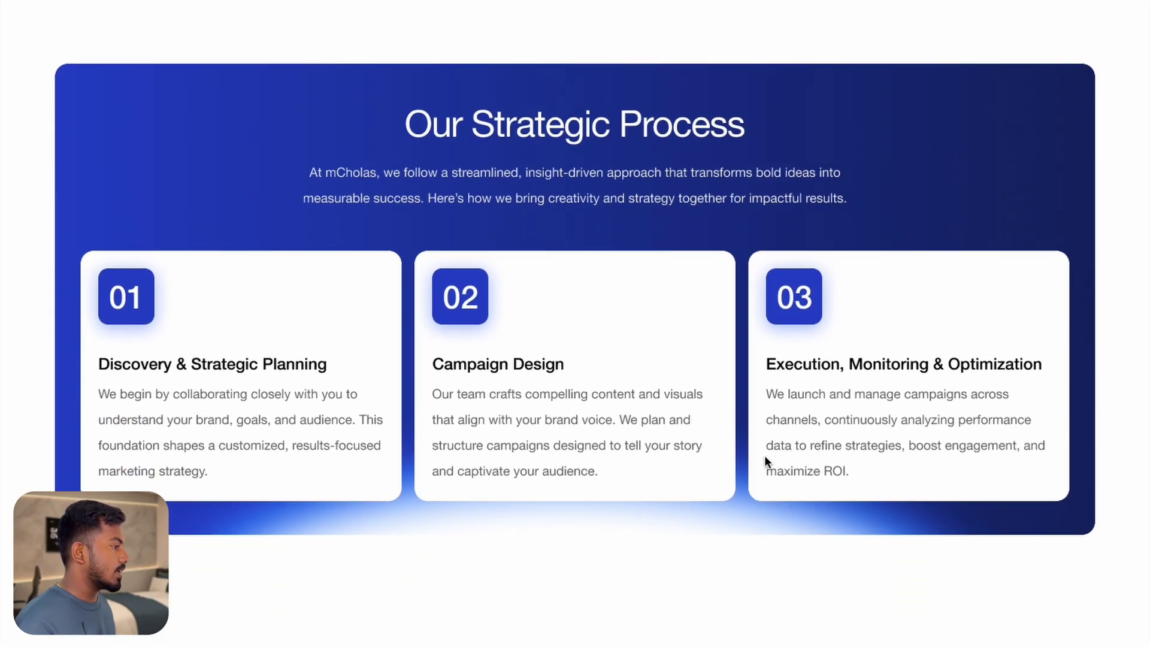
Review the finished page's What Our Clients Say testimonials, Let's Clear Things Up questions and MCHOLAS footer
{"action": "scroll", "coordinate": [764, 455], "scroll_direction": "down", "scroll_amount": 10}
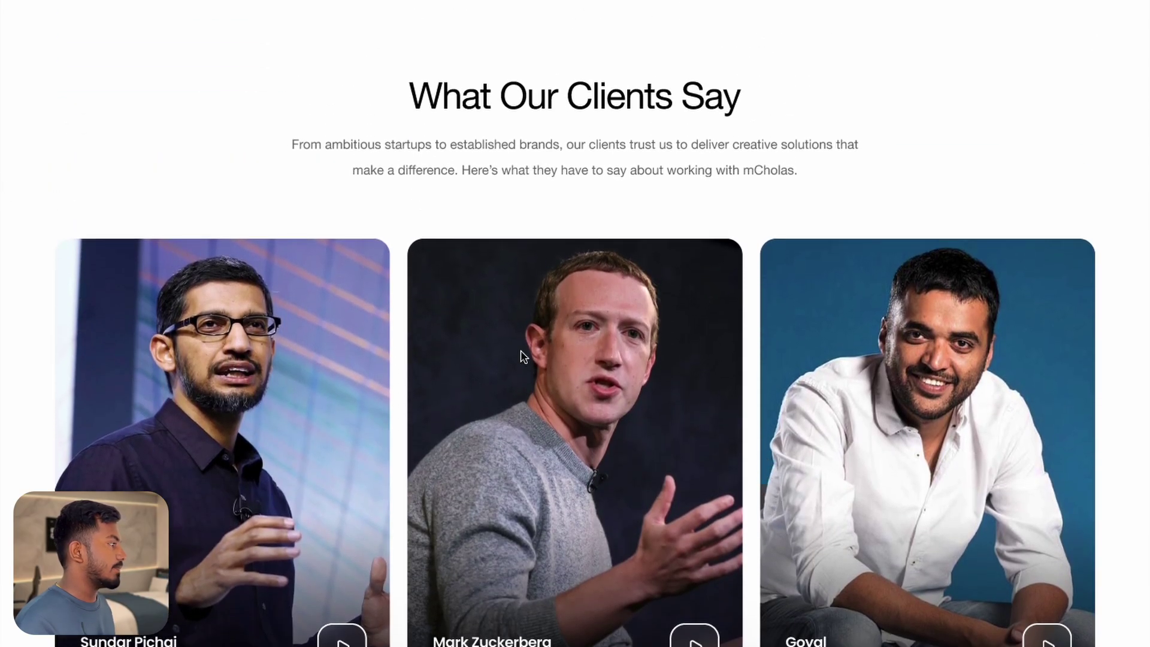
{"action": "scroll", "coordinate": [528, 394], "scroll_direction": "down", "scroll_amount": 10}
{"action": "scroll", "coordinate": [528, 392], "scroll_direction": "down", "scroll_amount": 5}
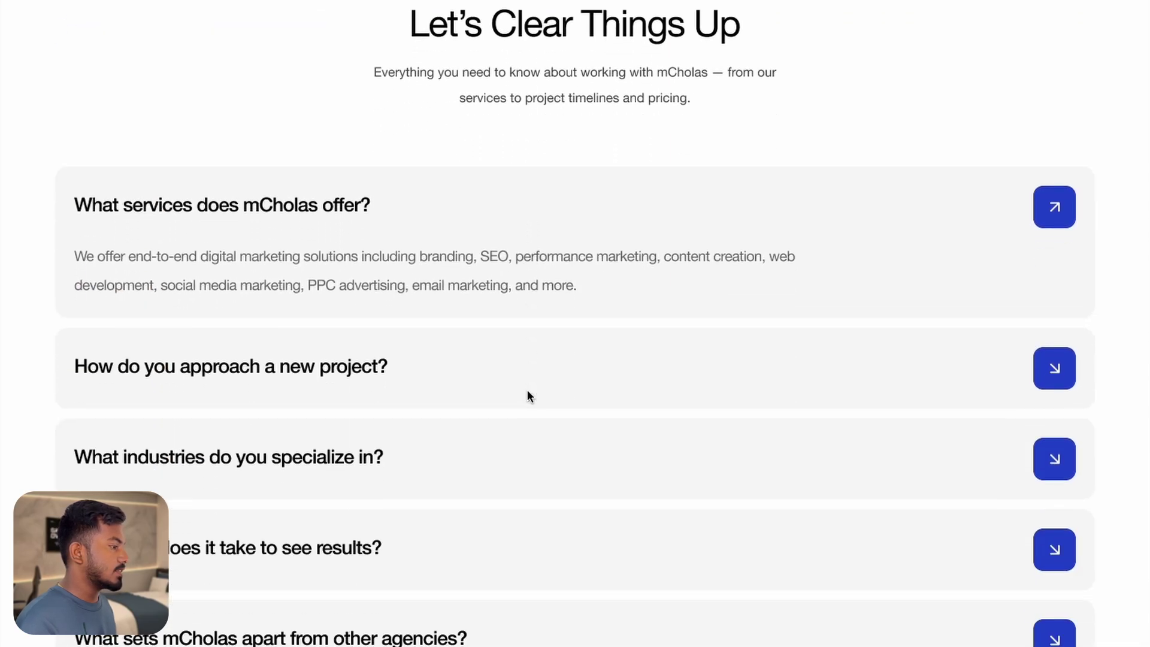
{"action": "scroll", "coordinate": [528, 392], "scroll_direction": "down", "scroll_amount": 5}
{"action": "scroll", "coordinate": [530, 395], "scroll_direction": "down", "scroll_amount": 2}
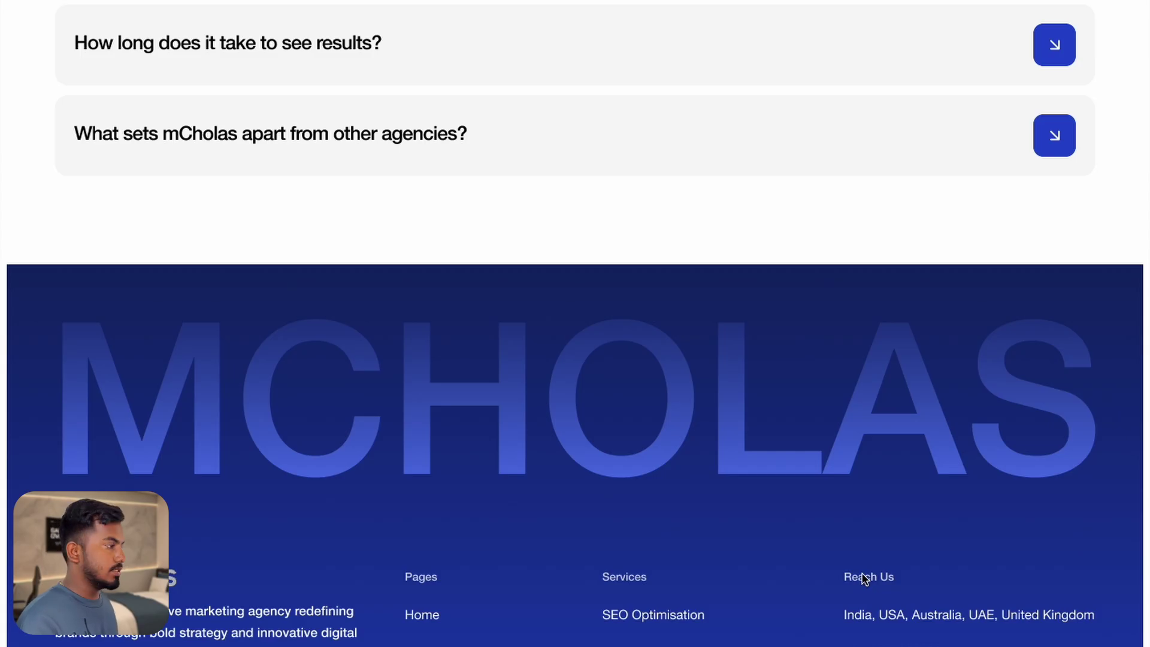
Look over the whole finished landing page again, from the footer up to the hero and back down to the testimonials
{"action": "scroll", "coordinate": [863, 577], "scroll_direction": "up", "scroll_amount": 20}
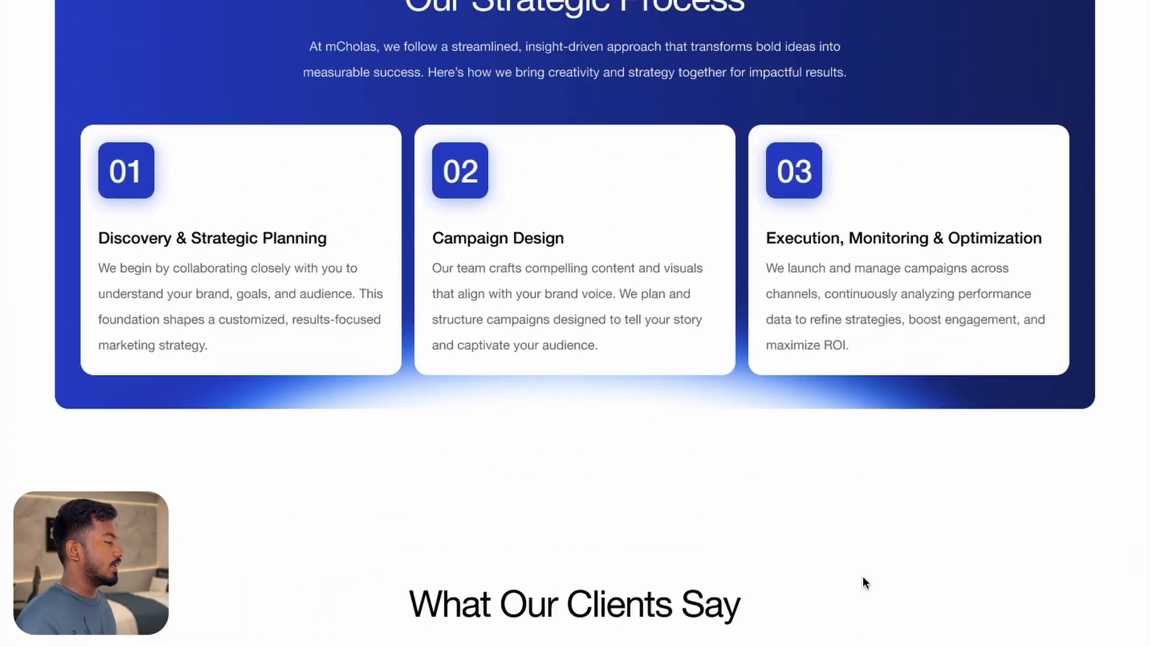
{"action": "scroll", "coordinate": [860, 576], "scroll_direction": "up", "scroll_amount": 4}
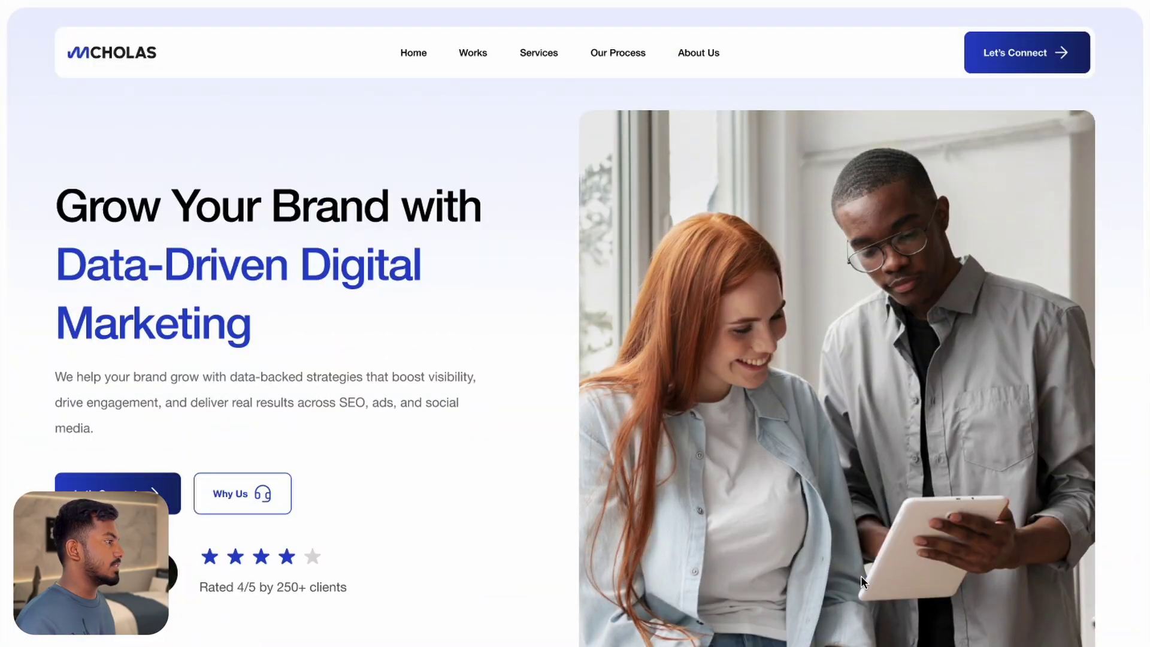
{"action": "scroll", "coordinate": [861, 576], "scroll_direction": "down", "scroll_amount": 20}
{"action": "scroll", "coordinate": [861, 576], "scroll_direction": "down", "scroll_amount": 12}
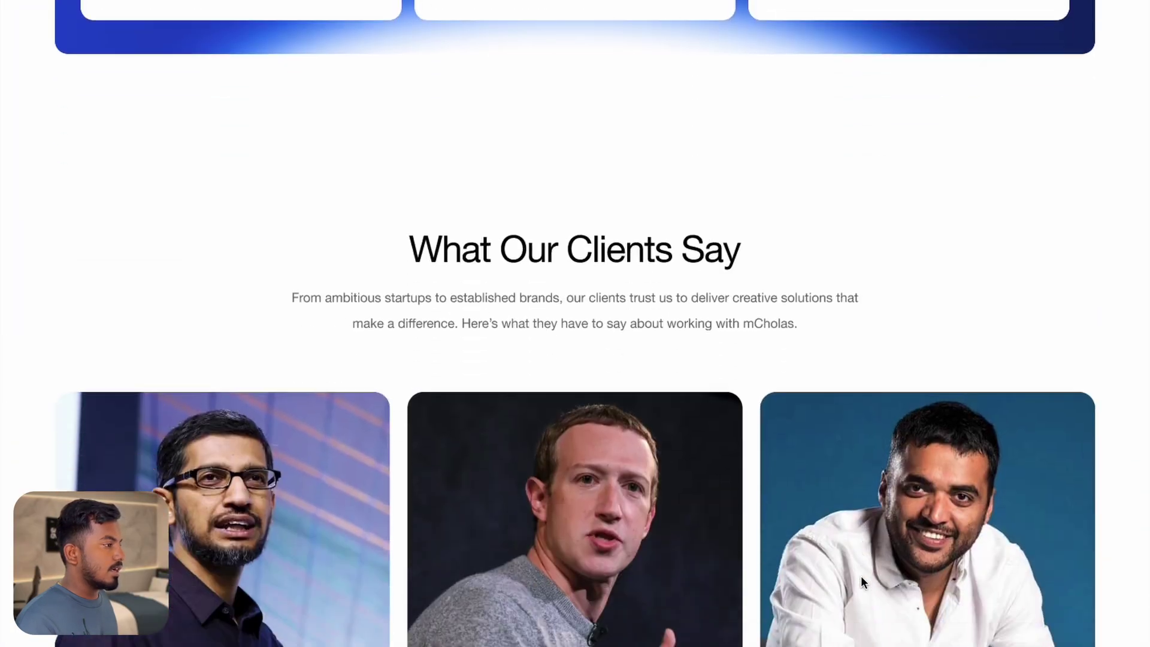